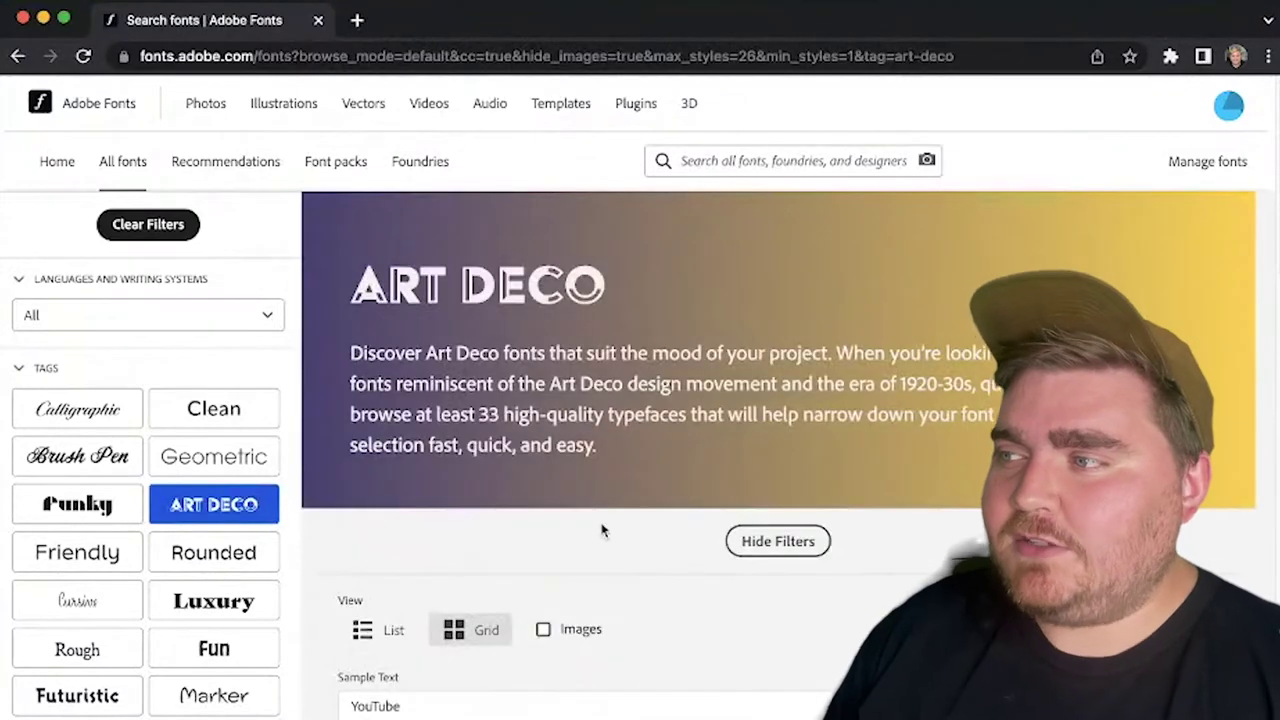
# Step: Browse the Art Deco fonts previewed with YOUTUBE and open the Casablanca URW family to examine its styles
pyautogui.scroll(-2, 690, 688)
pyautogui.scroll(12, 656, 685)
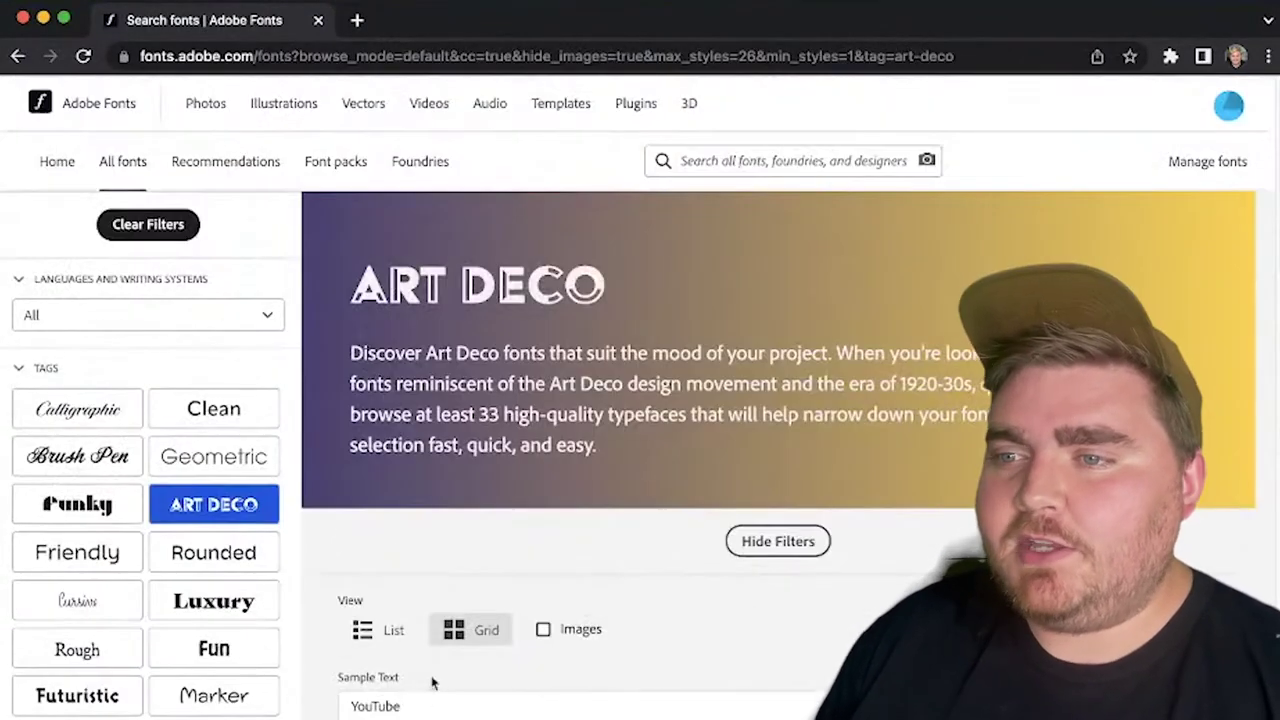
pyautogui.scroll(-6, 640, 400)
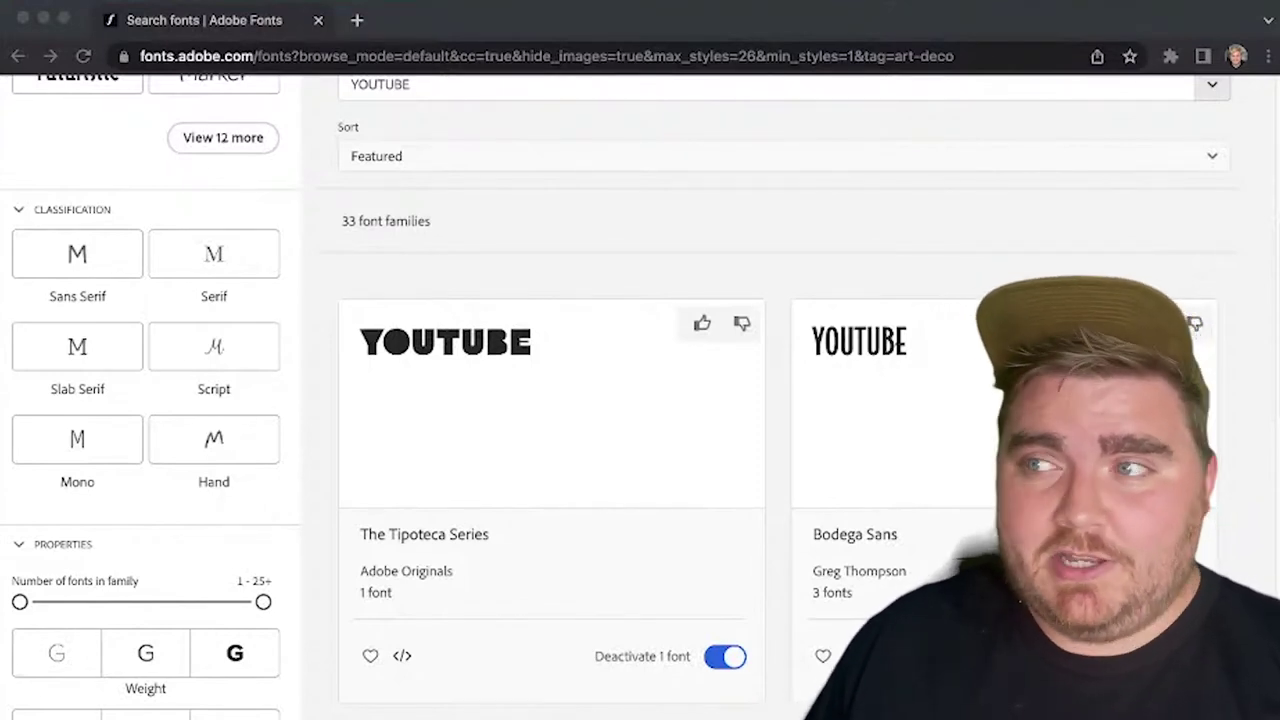
pyautogui.scroll(-3, 873, 207)
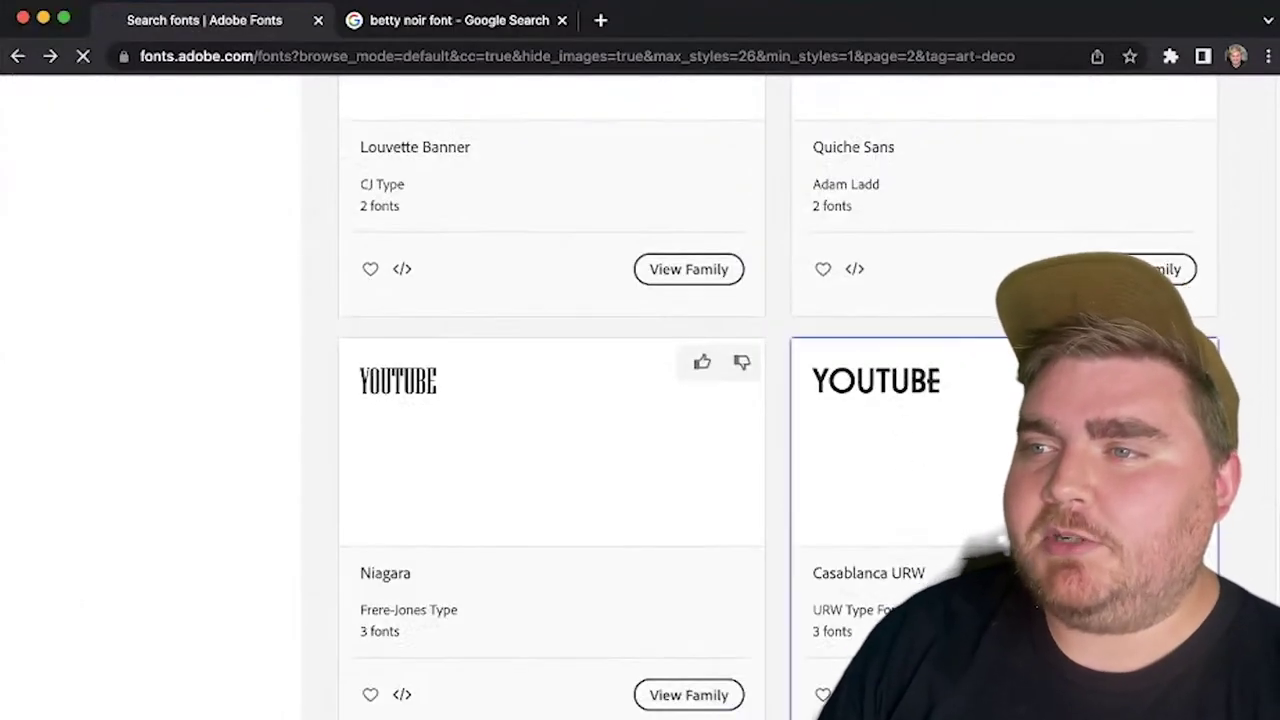
pyautogui.click(1100, 460)
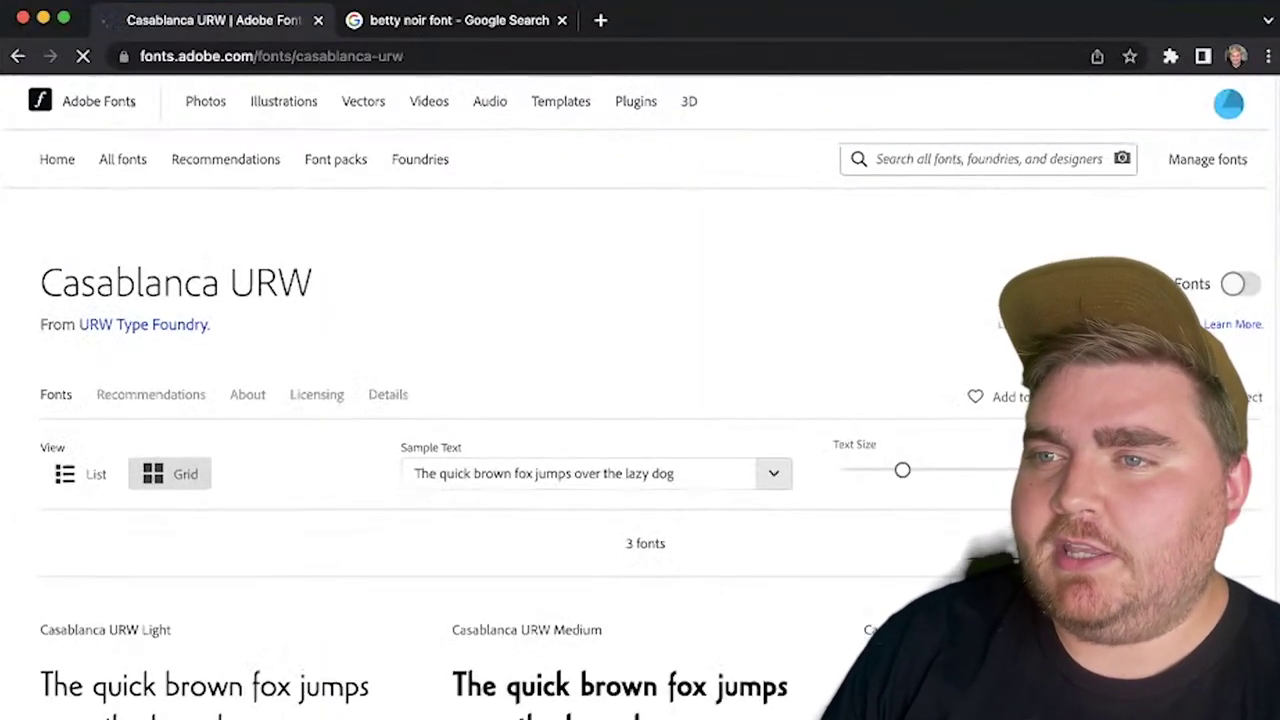
pyautogui.scroll(-6, 640, 440)
pyautogui.scroll(3, 640, 440)
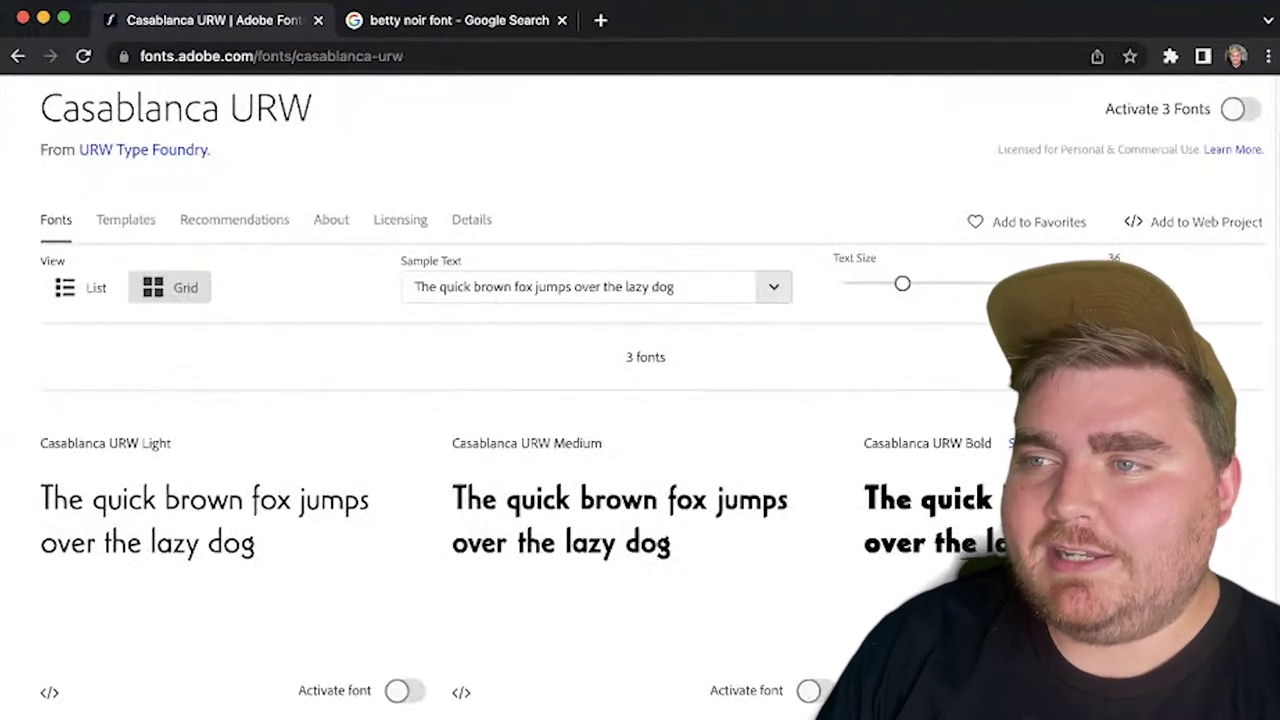
pyautogui.scroll(-1, 500, 470)
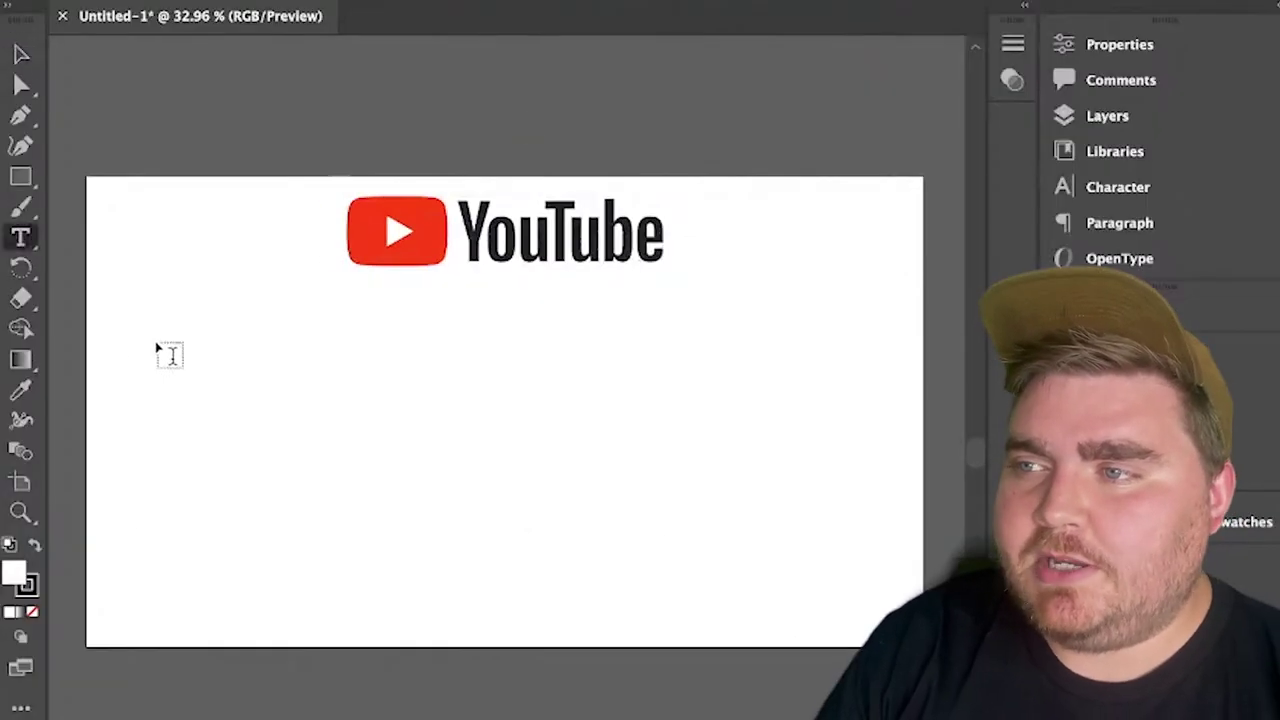
# Step: Add a text frame reading YOUTUBE beneath the logo in Illustrator, set in Casablanca URW Bold at 300 pt
pyautogui.moveTo(858, 537); pyautogui.dragTo(128, 345)
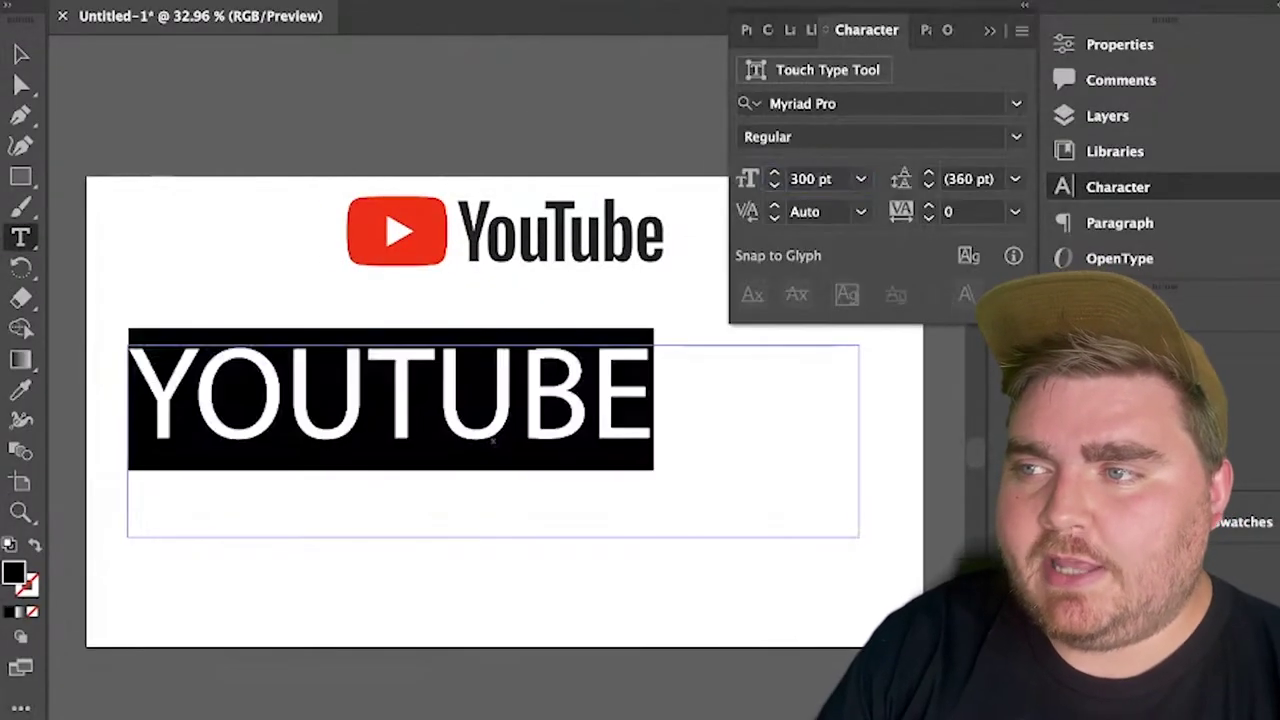
pyautogui.click(790, 103)
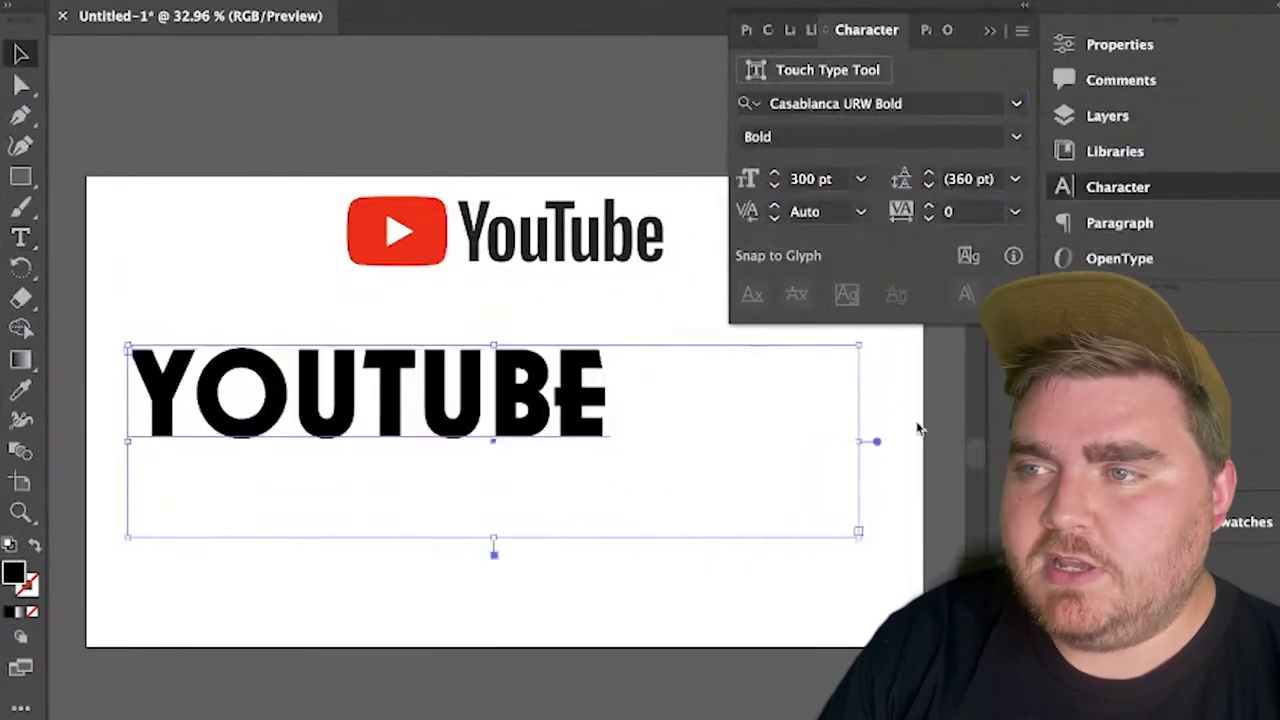
# Step: Convert the YOUTUBE text to outlines
pyautogui.rightClick(570, 381)
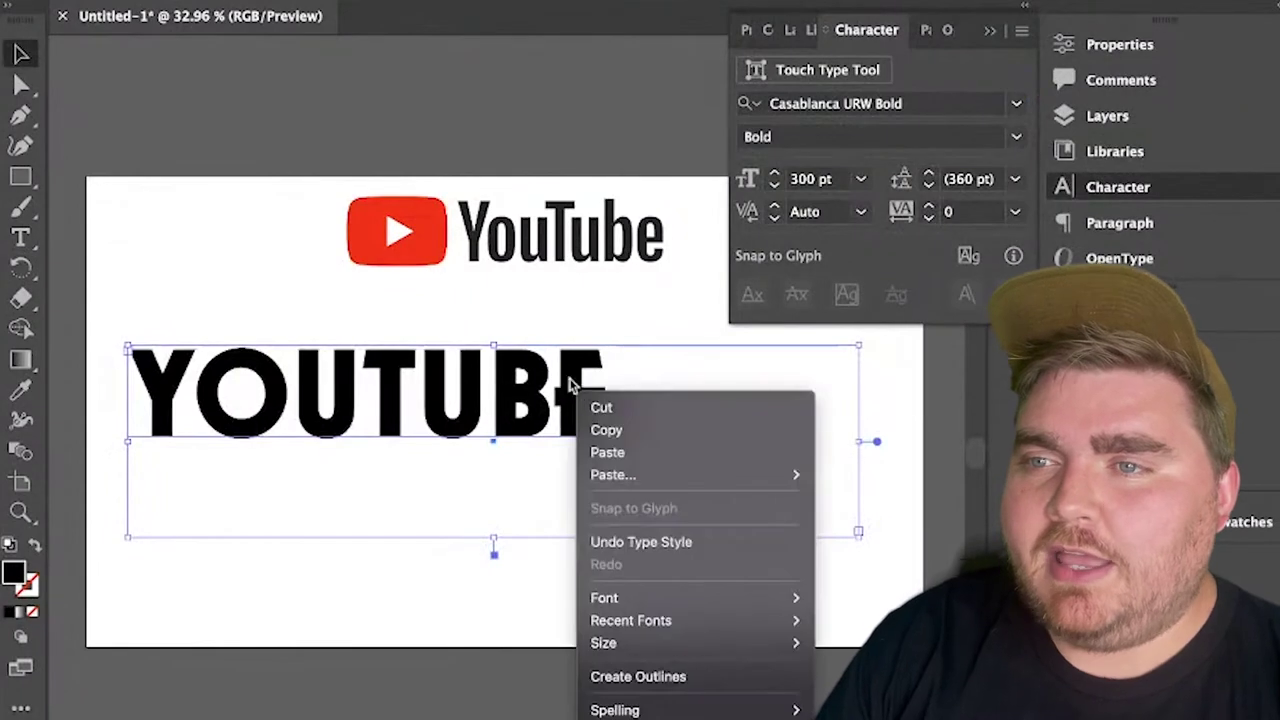
pyautogui.click(638, 677)
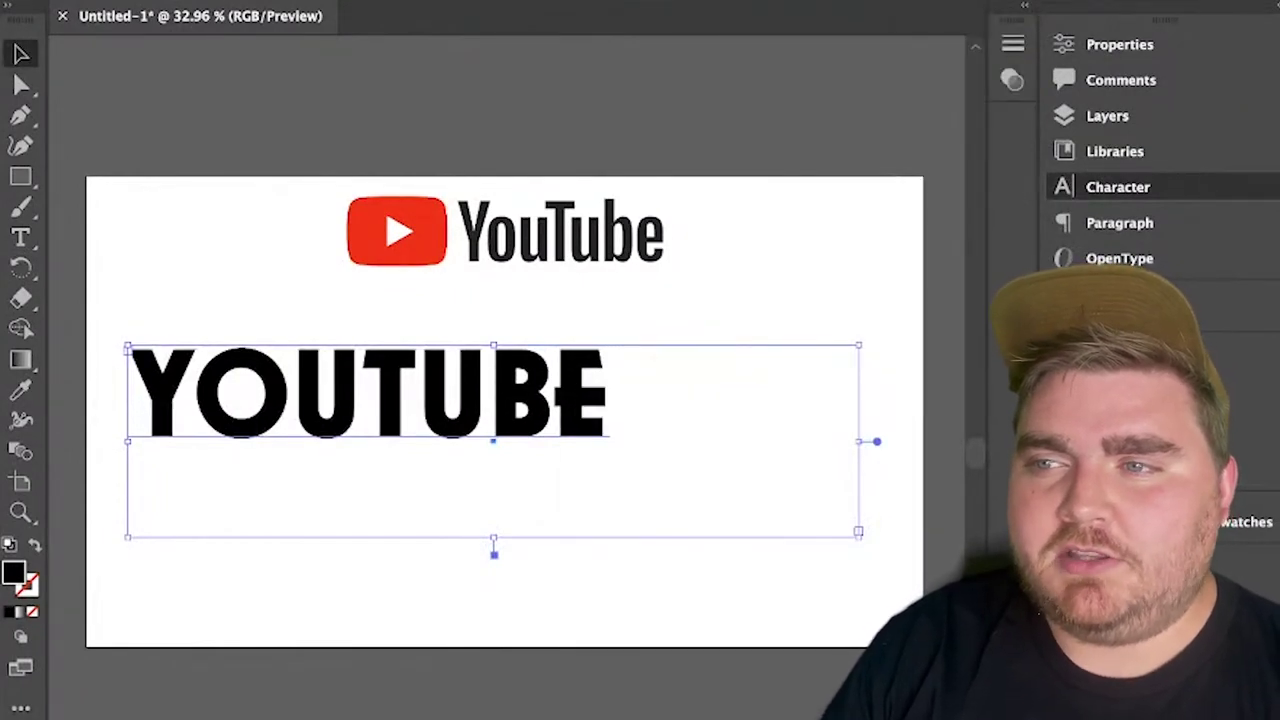
pyautogui.rightClick(478, 394)
pyautogui.click(591, 690)
# Step: Adjust the spacing between the outlined letters inside the group by nudging the later letters slightly right
pyautogui.doubleClick(270, 390)
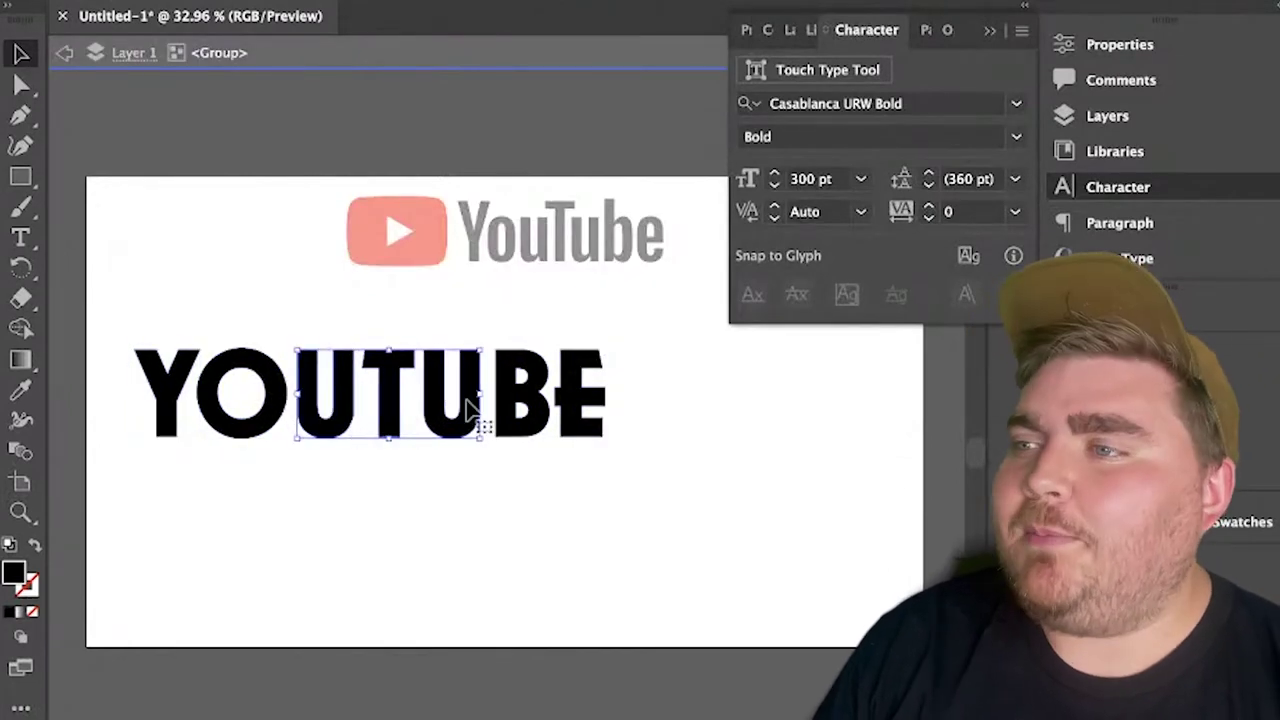
pyautogui.click(390, 328)
pyautogui.keyDown('shift'); pyautogui.click(390, 374); pyautogui.keyUp('shift')
pyautogui.hotkey('shift', 'Right')
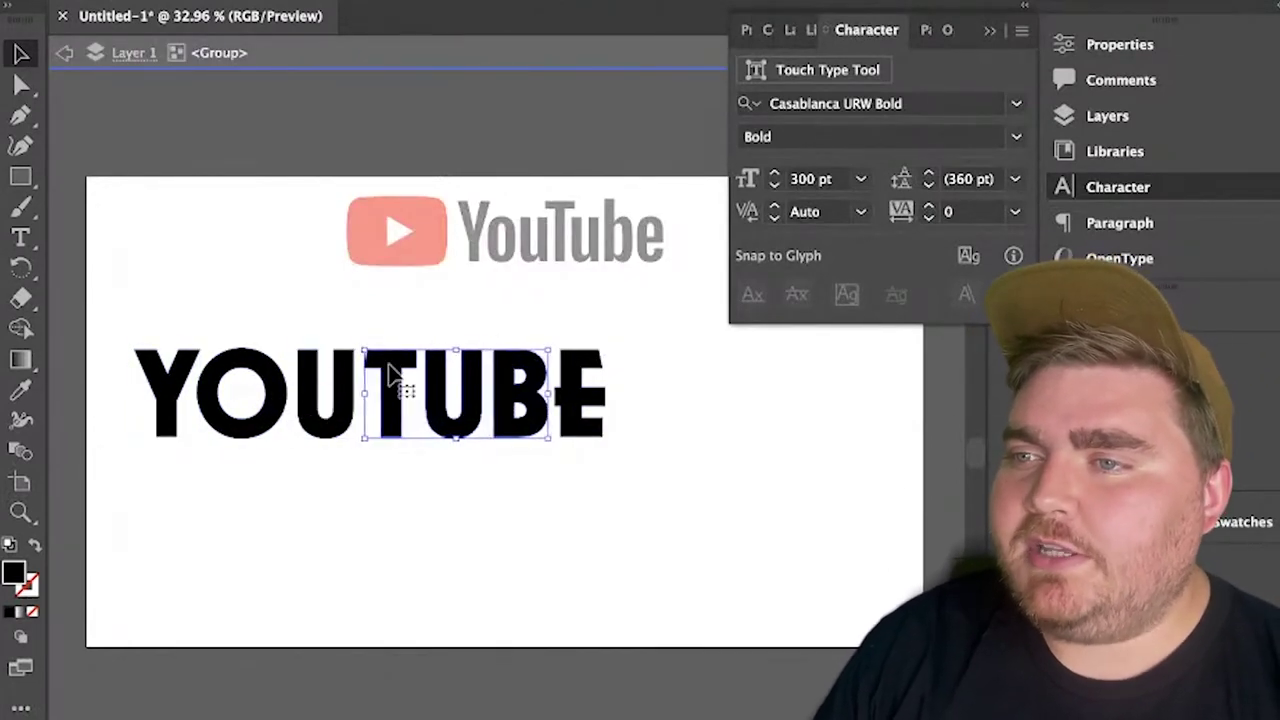
pyautogui.click(508, 398)
pyautogui.keyDown('shift'); pyautogui.click(578, 400); pyautogui.keyUp('shift')
pyautogui.keyDown('shift'); pyautogui.click(474, 396); pyautogui.keyUp('shift')
pyautogui.hotkey('shift', 'Right')
# Step: Leave the letter group and fill the whole YOUTUBE word with orange-red
pyautogui.click(650, 398)
pyautogui.doubleClick(650, 398)
pyautogui.click(390, 398)
pyautogui.doubleClick(14, 573)
pyautogui.moveTo(444, 315); pyautogui.dragTo(444, 302)
pyautogui.click(363, 26)
pyautogui.click(446, 308)
pyautogui.click(353, 14)
pyautogui.press('Return')
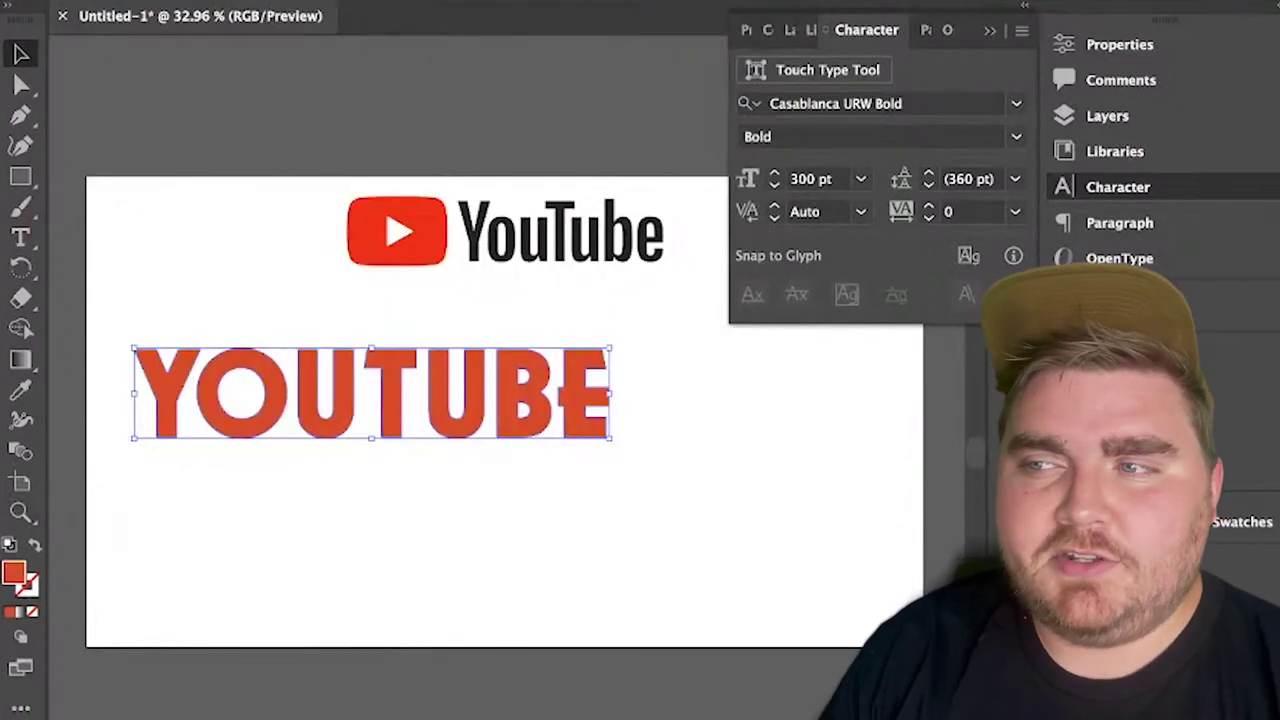
# Step: Trim the rotated T copy to a plain bar and stretch it across the word, just above the letters
pyautogui.click(567, 505)
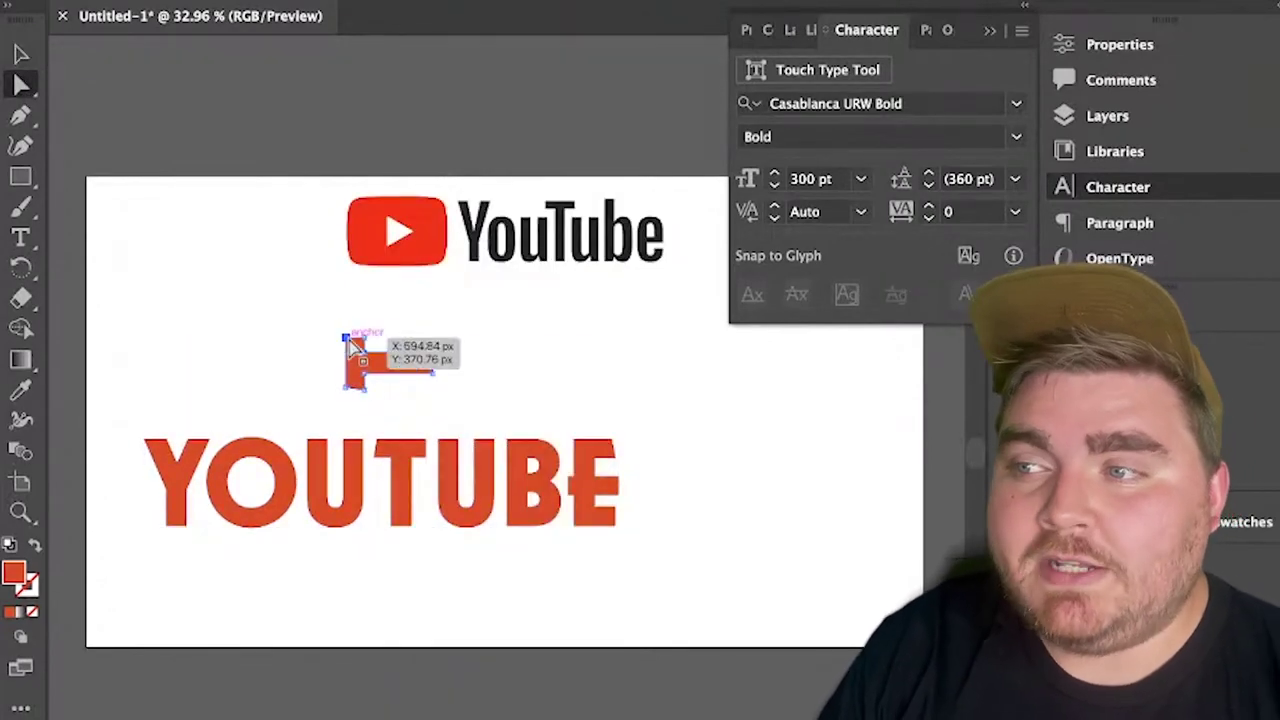
pyautogui.keyDown('shift'); pyautogui.click(346, 389); pyautogui.keyUp('shift')
pyautogui.press('Delete')
pyautogui.click(20, 54)
pyautogui.click(20, 85)
pyautogui.moveTo(388, 368); pyautogui.dragTo(618, 402)
pyautogui.click(618, 428)
pyautogui.keyDown('shift'); pyautogui.click(194, 429); pyautogui.keyUp('shift')
pyautogui.moveTo(194, 413); pyautogui.dragTo(576, 325)
# Step: Extend the Y's right arm up to meet the bar and slant the bar's left end to match
pyautogui.click(21, 512)
pyautogui.press('a')
pyautogui.moveTo(488, 359); pyautogui.dragTo(503, 325)
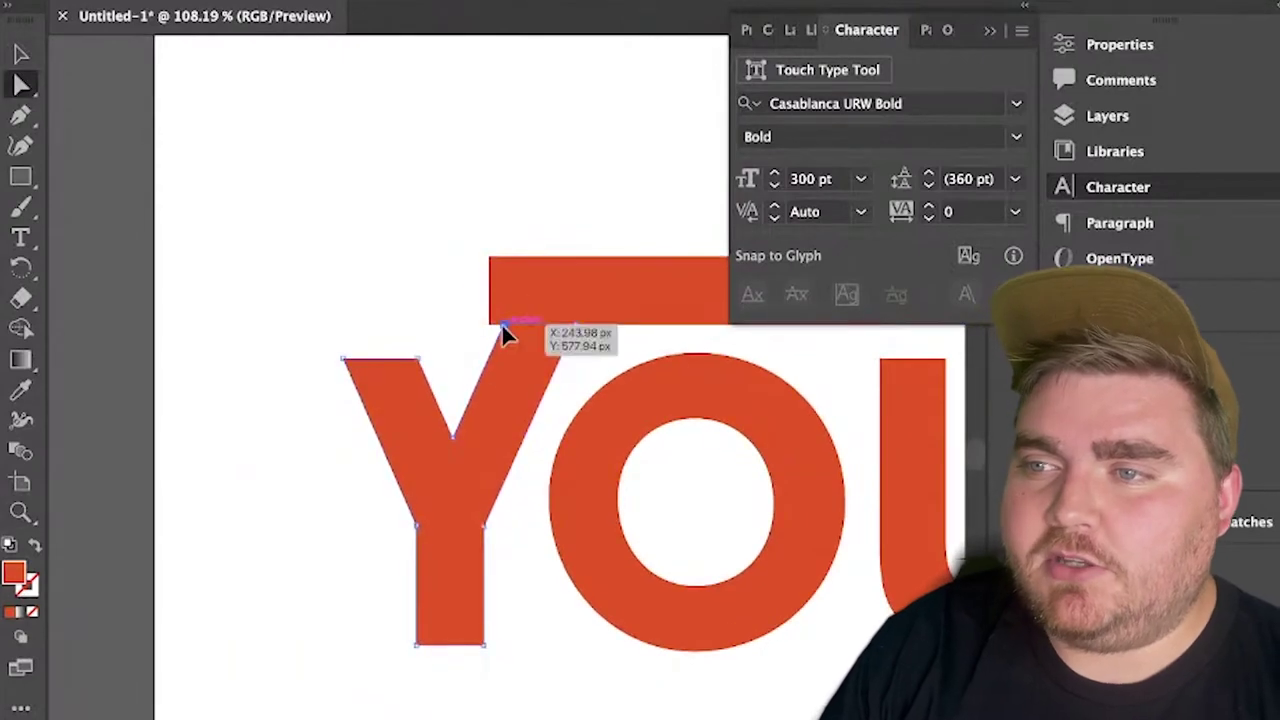
pyautogui.moveTo(489, 257); pyautogui.dragTo(532, 257)
pyautogui.moveTo(329, 208); pyautogui.dragTo(86, 214)
pyautogui.click(21, 512)
pyautogui.moveTo(242, 451); pyautogui.dragTo(70, 440)
pyautogui.click(20, 54)
pyautogui.click(560, 300)
pyautogui.click(990, 31)
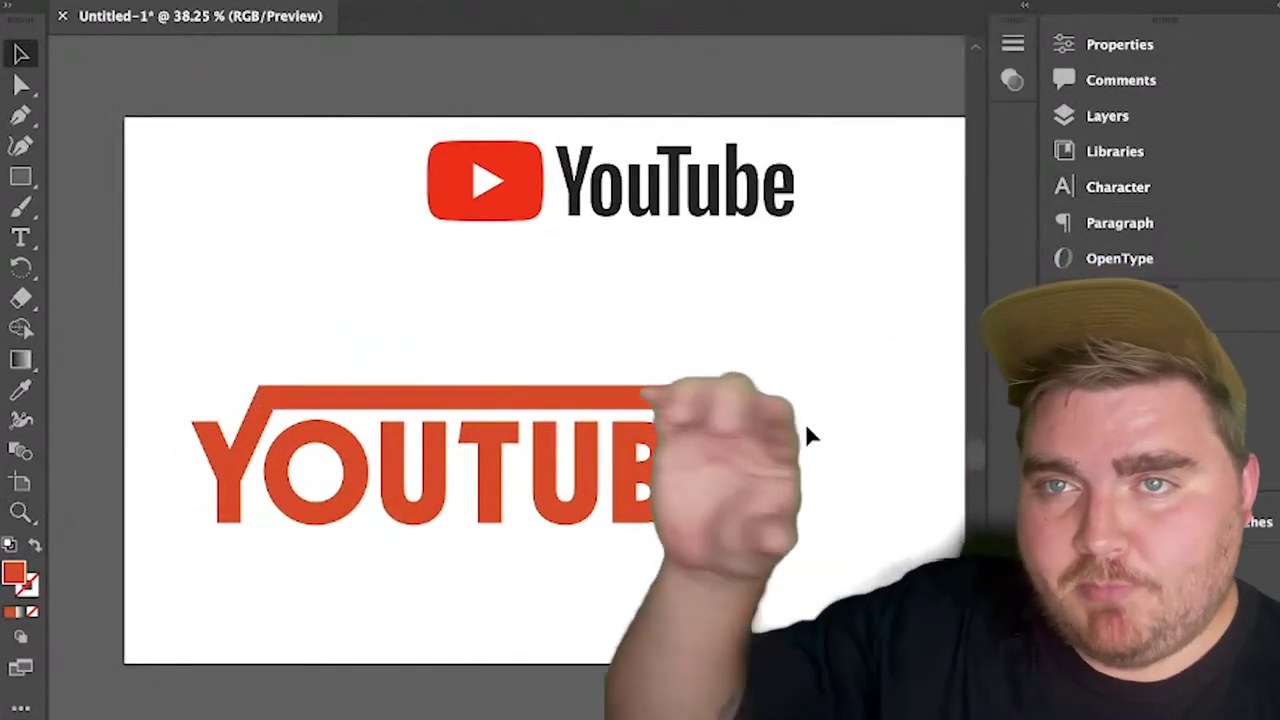
# Step: Pull a copy of the play triangle out of the YouTube logo for use in the new wordmark
pyautogui.click(20, 177)
pyautogui.click(108, 180)
pyautogui.click(20, 54)
pyautogui.click(488, 198)
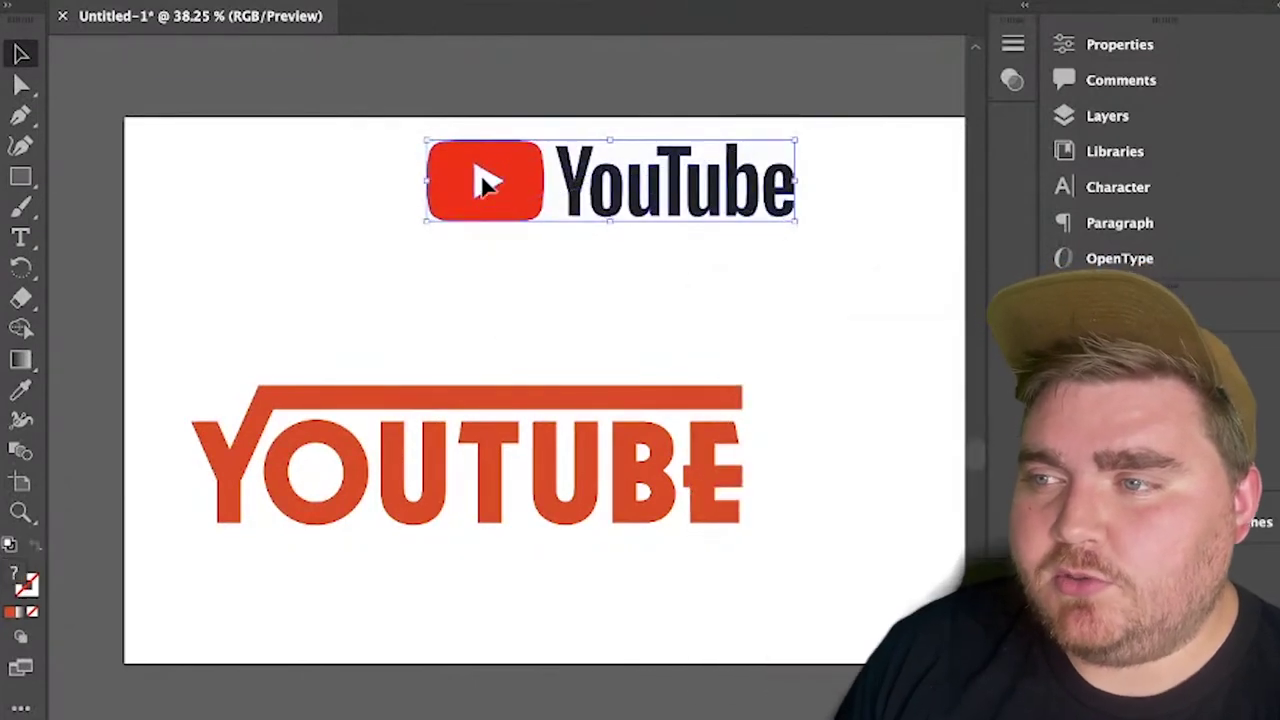
pyautogui.doubleClick(483, 186)
pyautogui.press('Escape')
pyautogui.rightClick(481, 303)
pyautogui.moveTo(483, 186); pyautogui.dragTo(596, 422)
pyautogui.click(522, 589)
# Step: Fill the copied triangle with ffce00 and place it, enlarged, beside the right end of the top bar
pyautogui.click(487, 301)
pyautogui.doubleClick(14, 573)
pyautogui.write('ffce00')
pyautogui.press('Return')
pyautogui.moveTo(503, 328); pyautogui.dragTo(787, 374)
pyautogui.moveTo(800, 592)
pyautogui.mouseDown()
pyautogui.moveTo(165, 315)
pyautogui.moveTo(923, 573)
pyautogui.moveTo(170, 312)
pyautogui.mouseUp()
pyautogui.keyDown('shift'); pyautogui.click(820, 404); pyautogui.keyUp('shift')
pyautogui.click(22, 329)
pyautogui.press('v')
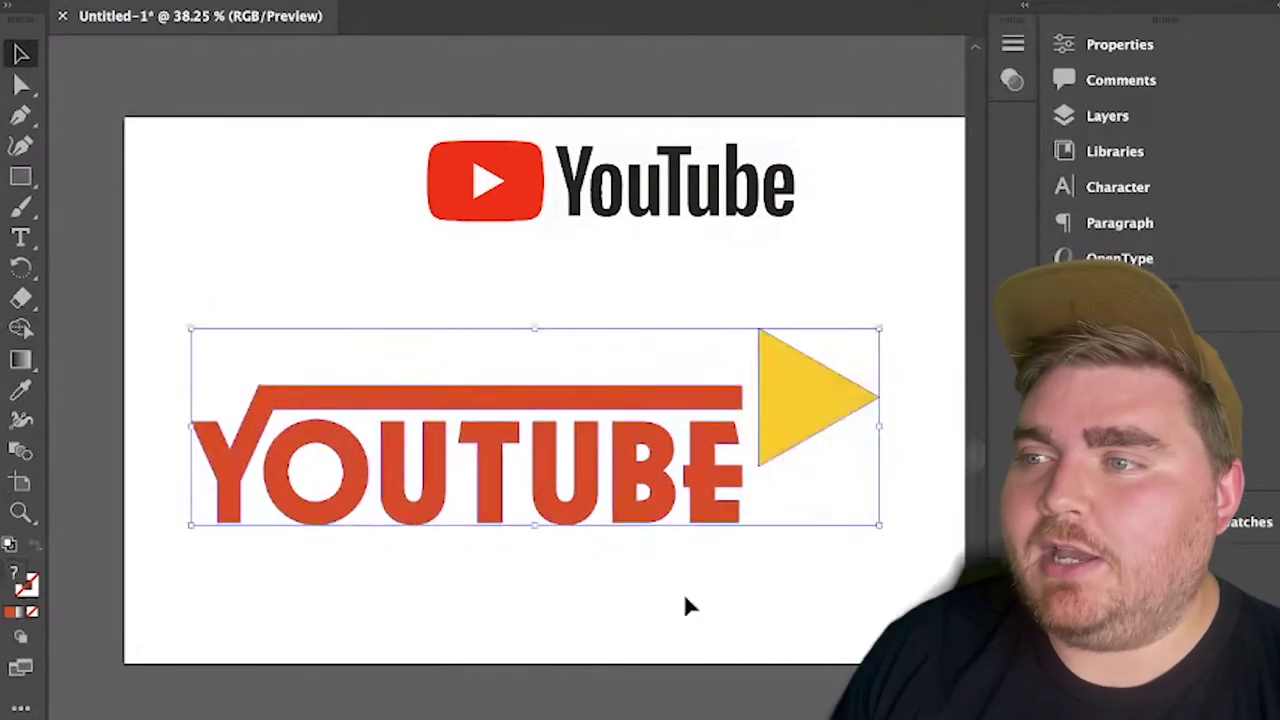
# Step: Lower the B and E in steps below the other letters and shift the yellow triangle left above them
pyautogui.click(706, 545)
pyautogui.moveTo(700, 470); pyautogui.dragTo(750, 517)
pyautogui.click(508, 402)
pyautogui.doubleClick(750, 456)
pyautogui.moveTo(816, 383); pyautogui.dragTo(750, 383)
pyautogui.moveTo(694, 469); pyautogui.dragTo(694, 498)
# Step: Shorten the top bar to end before the triangle and lengthen the Y's stem down to the E's baseline
pyautogui.click(520, 378)
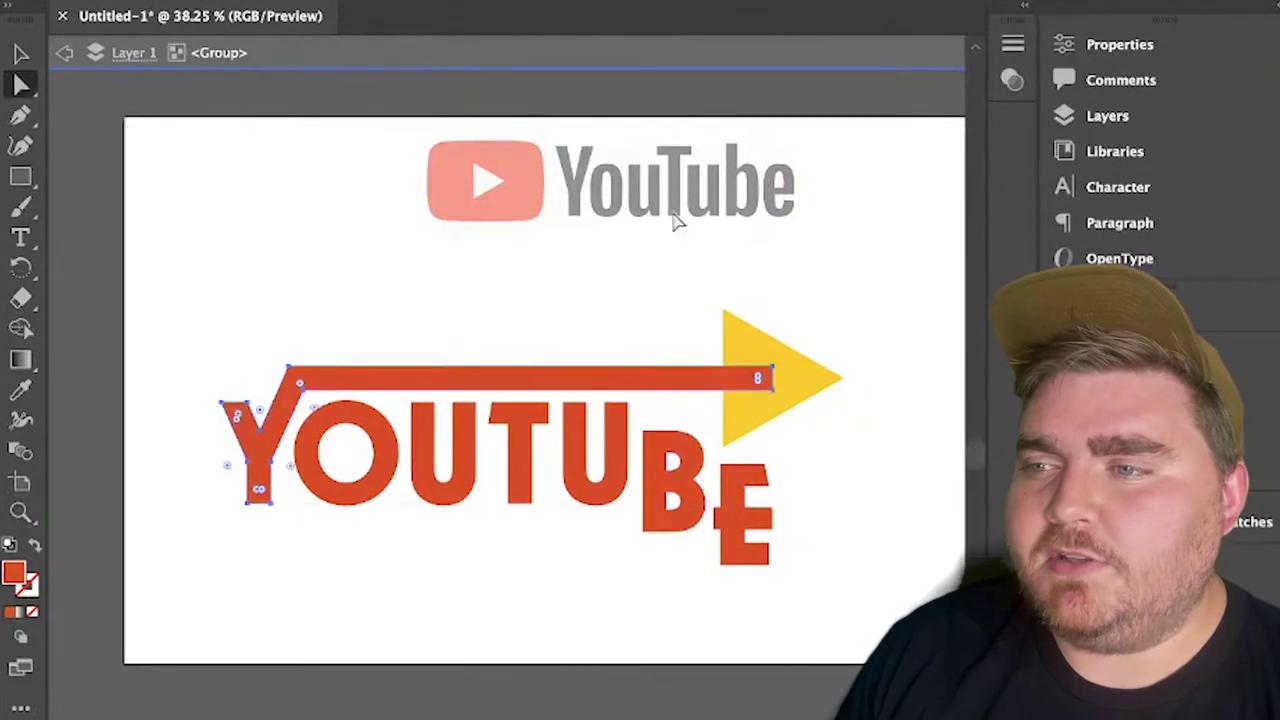
pyautogui.click(20, 85)
pyautogui.doubleClick(908, 510)
pyautogui.moveTo(251, 508); pyautogui.dragTo(255, 565)
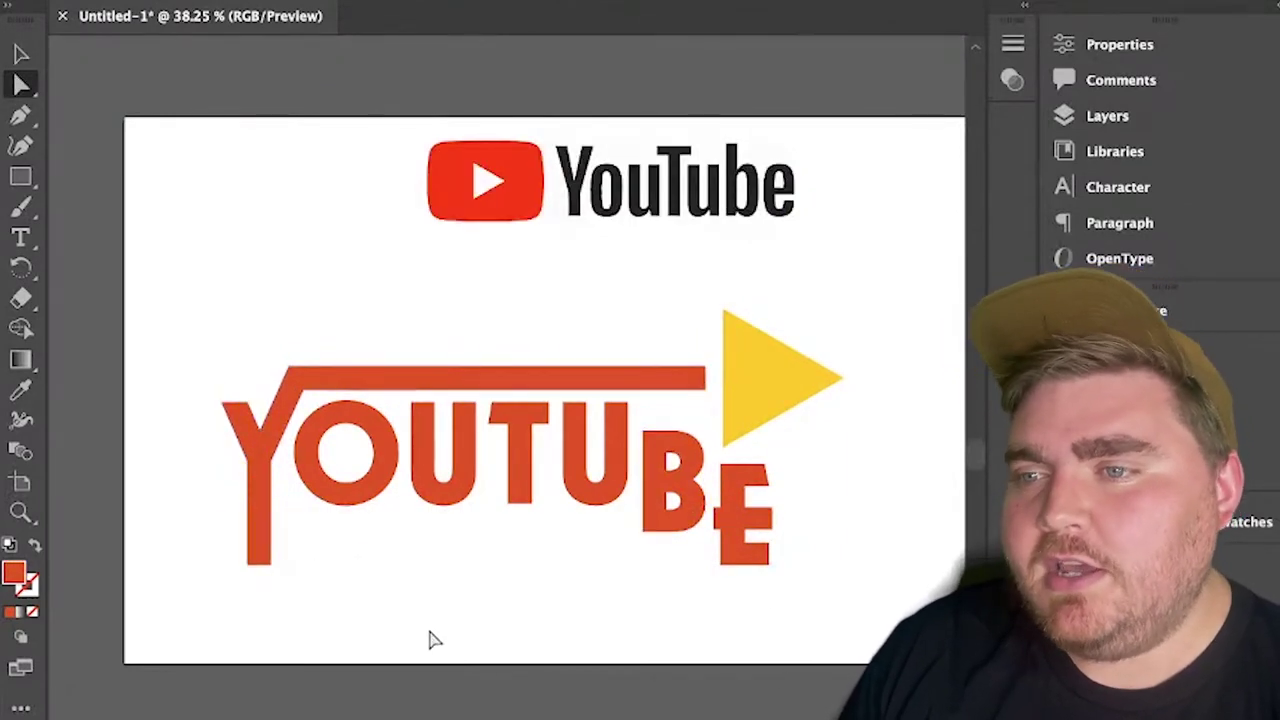
# Step: Move the B back up in line with the letters and build a lower bar beneath them from a trimmed copy of the T
pyautogui.press('v')
pyautogui.doubleClick(662, 460)
pyautogui.moveTo(677, 450); pyautogui.dragTo(677, 420)
pyautogui.moveTo(522, 463); pyautogui.dragTo(474, 612)
pyautogui.moveTo(508, 660); pyautogui.dragTo(704, 563)
pyautogui.click(632, 596)
pyautogui.press('a')
pyautogui.press('Delete')
pyautogui.press('Delete')
pyautogui.press('v')
pyautogui.press('a')
pyautogui.click(790, 628)
pyautogui.press('v')
# Step: Try lowering the B below the neighbouring letters, and undo the moves
pyautogui.moveTo(662, 456); pyautogui.dragTo(664, 472)
pyautogui.hotkey('shift', 'Down')
pyautogui.hotkey('shift', 'Down')
pyautogui.hotkey('shift', 'Down')
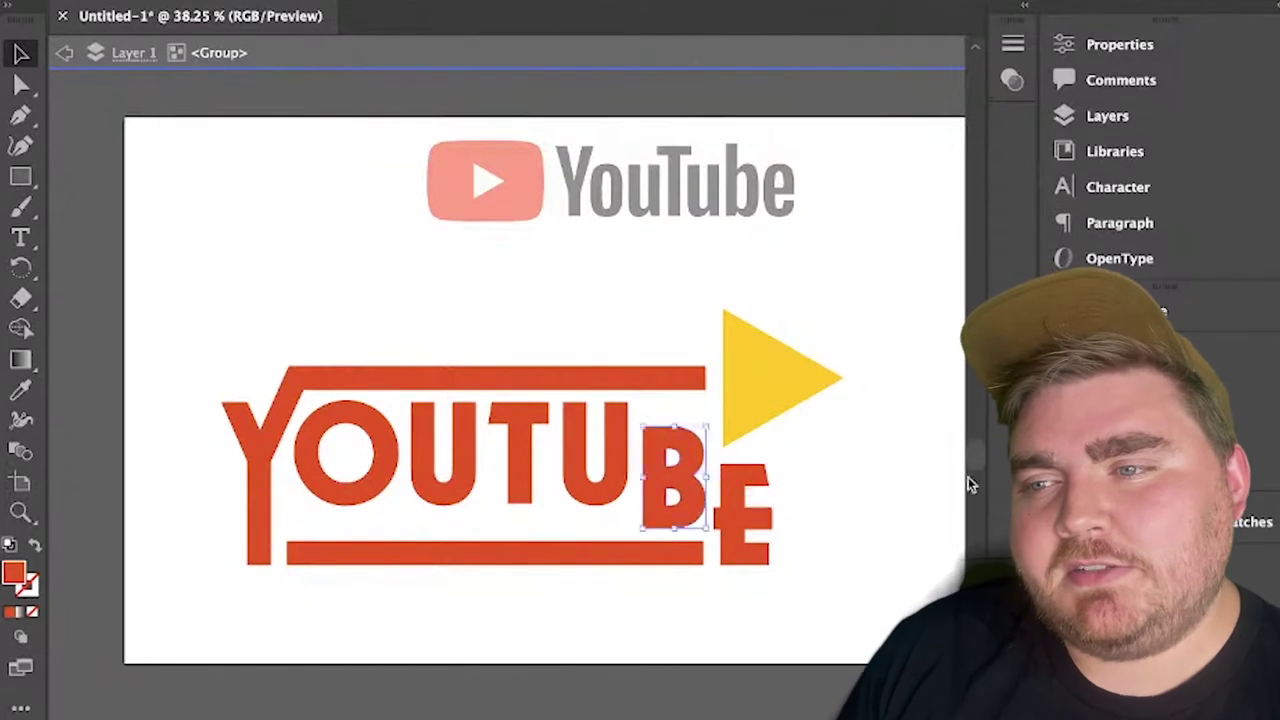
pyautogui.scroll(3, 808, 491)
pyautogui.moveTo(620, 527); pyautogui.dragTo(620, 543)
pyautogui.press('super+z')
pyautogui.press('super+z')
pyautogui.press('super+z')
pyautogui.press('super+z')
pyautogui.press('super+z')
pyautogui.press('super+shift+z')
# Step: Raise the lower bar and the E closer to the word, and shrink the yellow triangle to fit above the E
pyautogui.click(821, 618)
pyautogui.moveTo(476, 636); pyautogui.dragTo(476, 612)
pyautogui.moveTo(733, 579); pyautogui.dragTo(783, 495)
pyautogui.click(765, 460)
pyautogui.moveTo(765, 438); pyautogui.dragTo(757, 463)
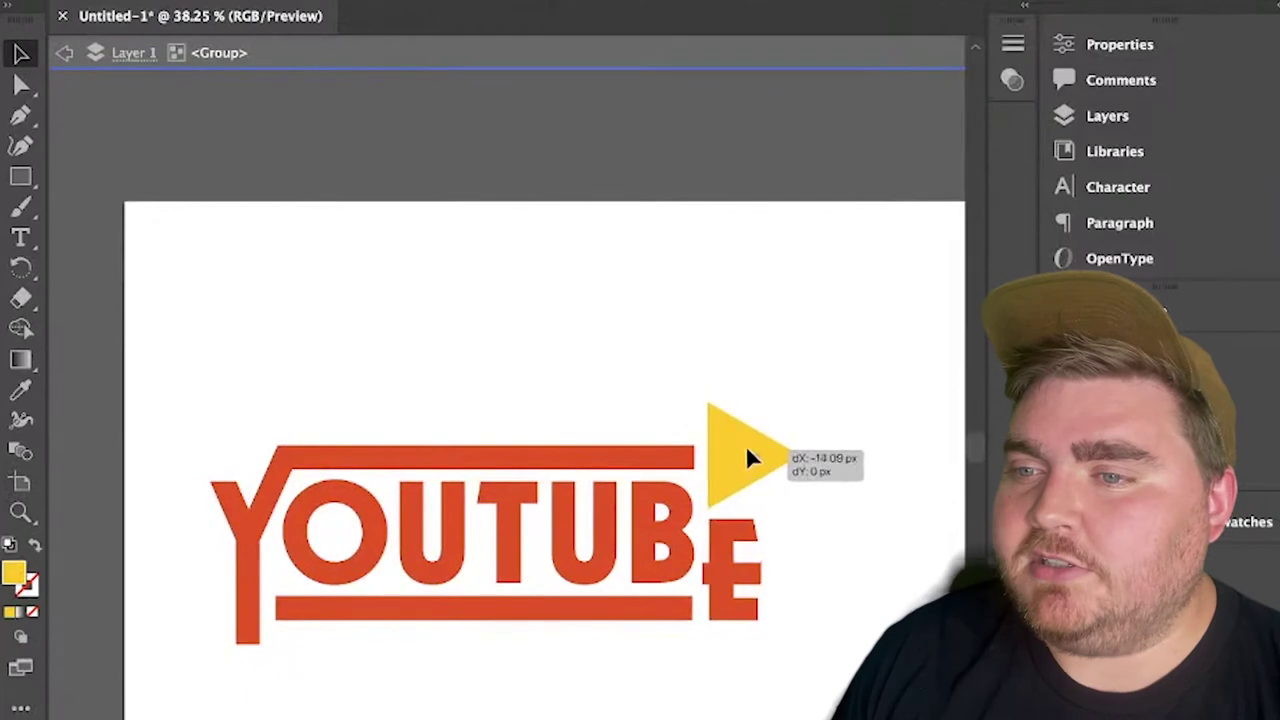
pyautogui.moveTo(751, 457); pyautogui.dragTo(755, 457)
pyautogui.click(878, 343)
# Step: Shorten the Y's stem to align with the lower edge of the bottom bar
pyautogui.click(247, 598)
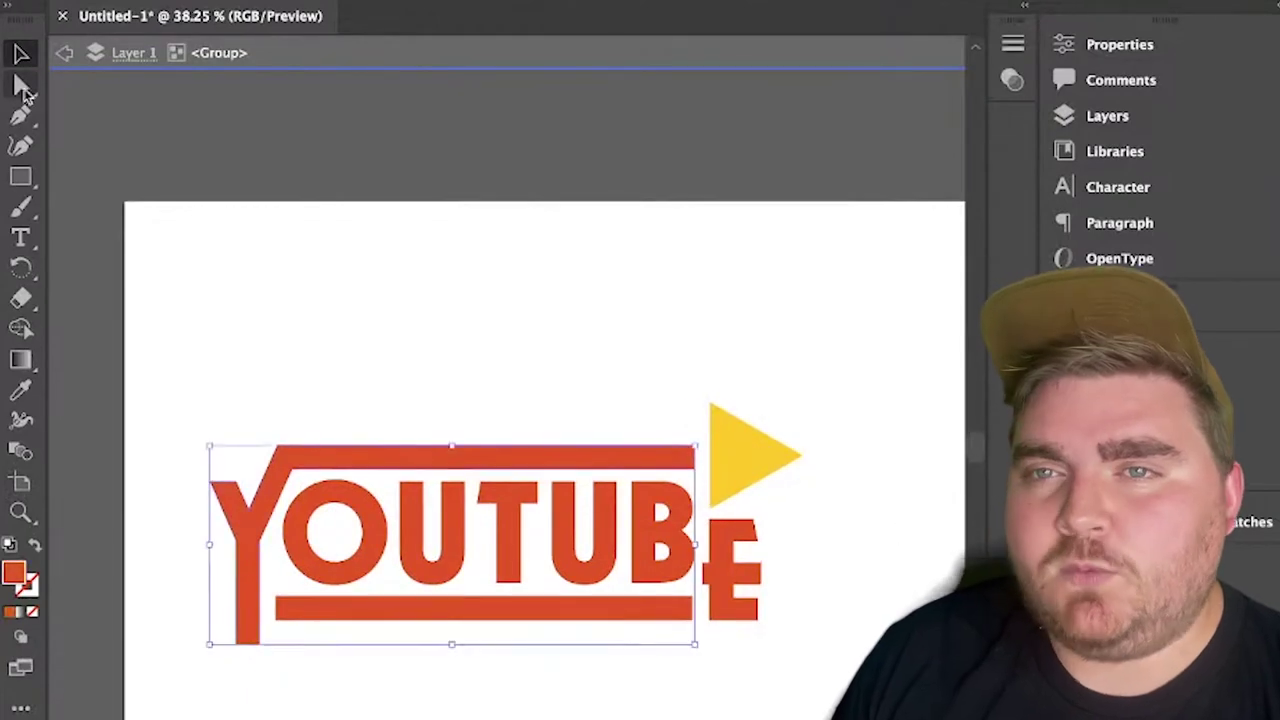
pyautogui.click(21, 86)
pyautogui.moveTo(258, 643); pyautogui.dragTo(258, 620)
pyautogui.press('Escape')
# Step: Select all the wordmark pieces together with the triangle and group them
pyautogui.moveTo(583, 617); pyautogui.dragTo(840, 655)
pyautogui.press('v')
pyautogui.rightClick(670, 525)
pyautogui.rightClick(594, 490)
pyautogui.click(640, 712)
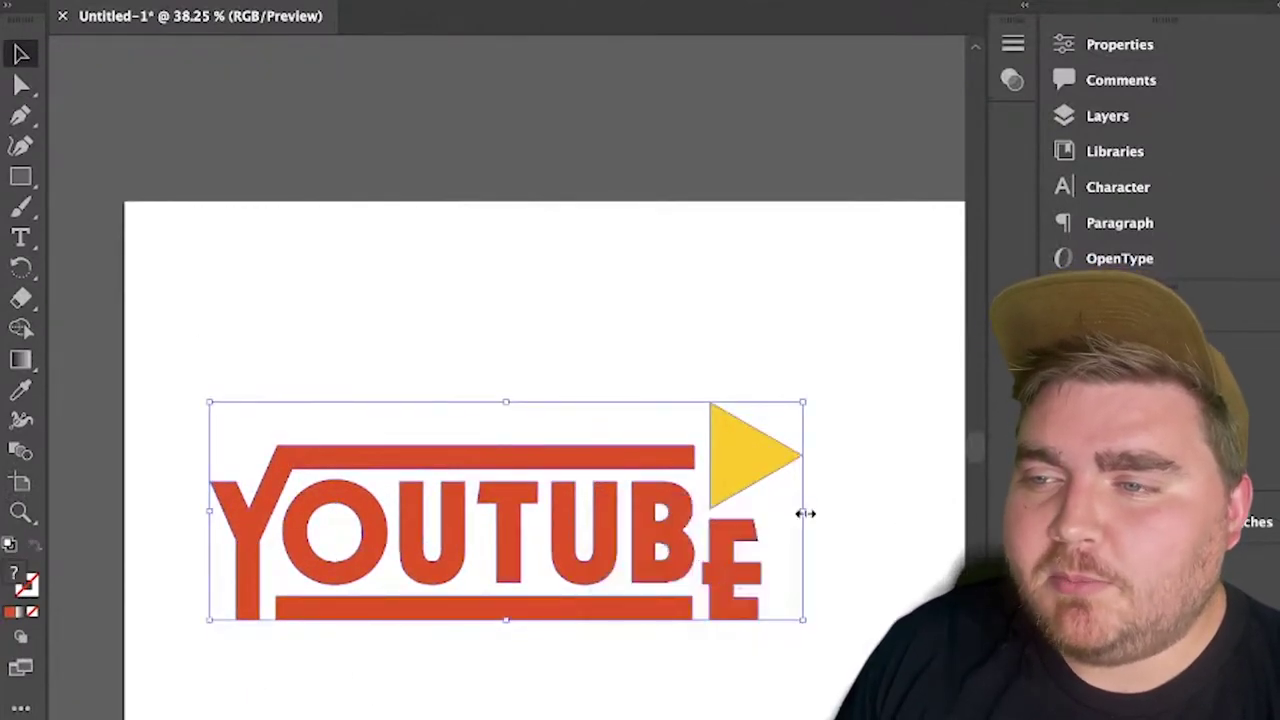
# Step: Enlarge the grouped logo higher on the artboard and make a slightly offset duplicate for a drop shadow
pyautogui.moveTo(803, 512); pyautogui.dragTo(902, 512)
pyautogui.moveTo(482, 459); pyautogui.dragTo(456, 326)
pyautogui.keyDown('alt'); pyautogui.moveTo(748, 304); pyautogui.dragTo(739, 294); pyautogui.keyUp('alt')
pyautogui.click(817, 532)
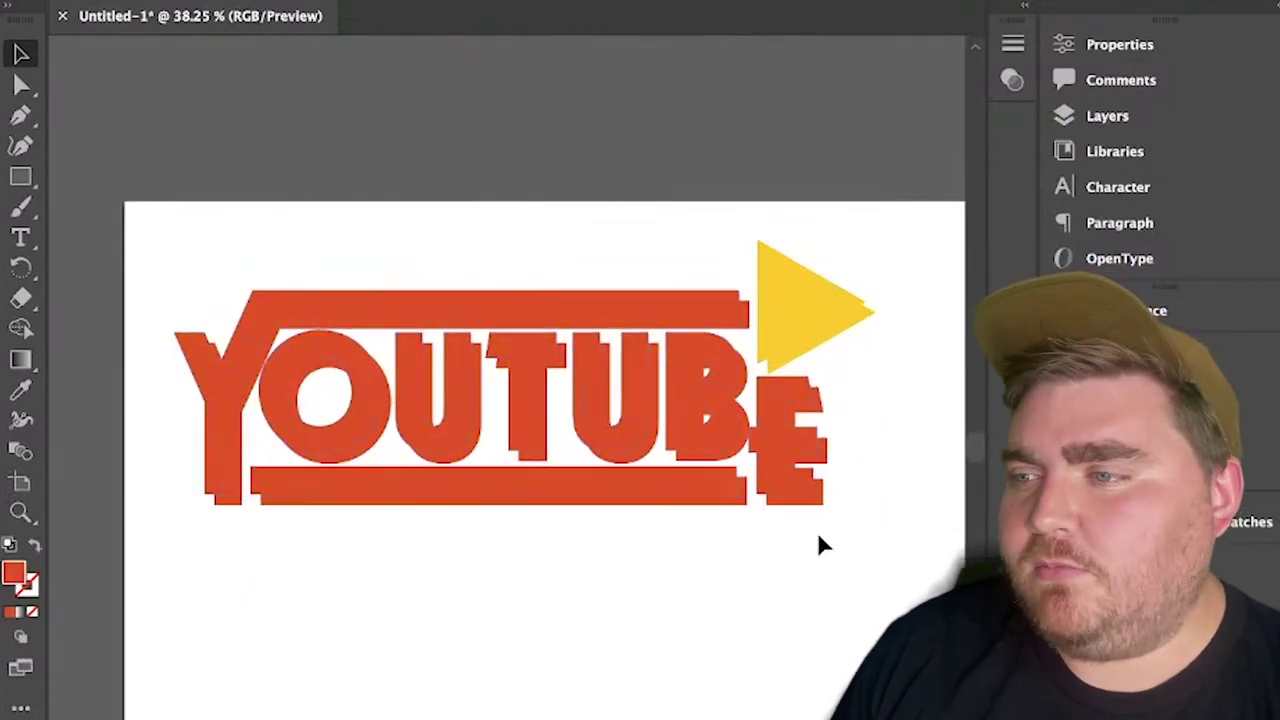
# Step: Fill the rear copy of the logo with a dark orange
pyautogui.click(816, 498)
pyautogui.doubleClick(14, 574)
pyautogui.click(447, 286)
pyautogui.click(361, 12)
pyautogui.click(691, 4)
pyautogui.click(430, 126)
# Step: Nudge the shadow copy slightly up and left, and change its fill to a light tan
pyautogui.click(584, 368)
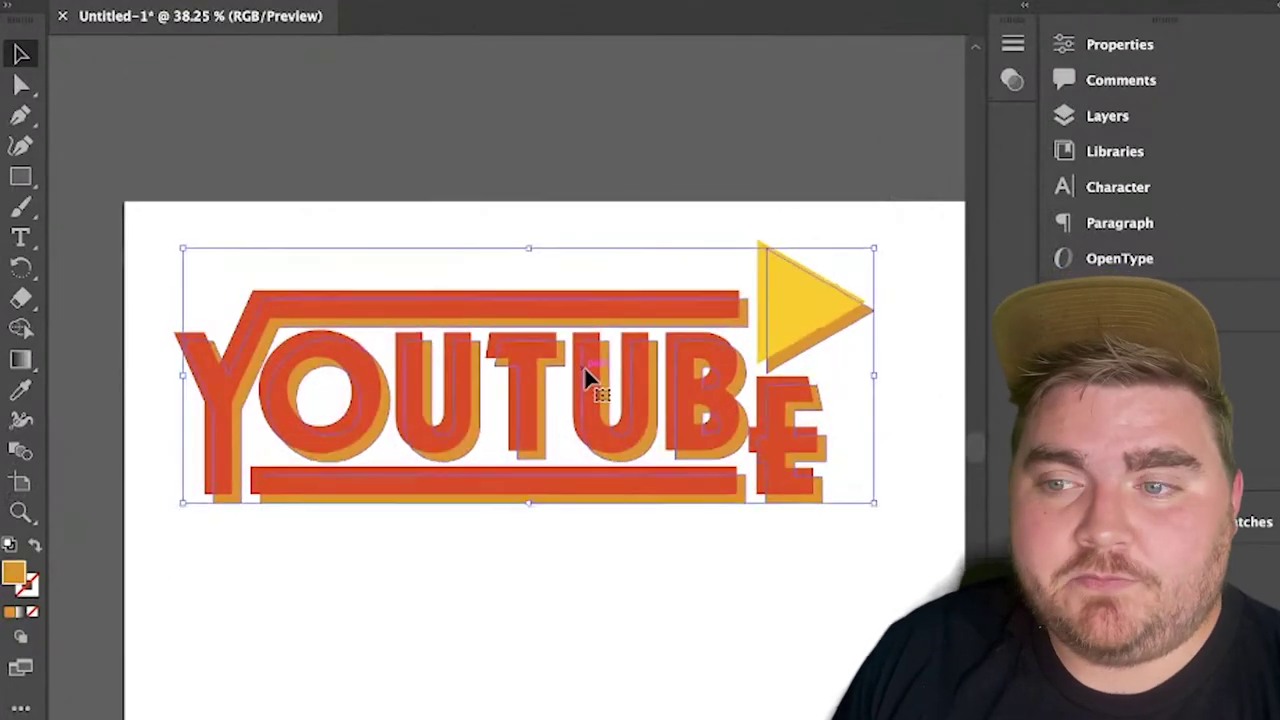
pyautogui.press('Up')
pyautogui.press('Up')
pyautogui.press('Up')
pyautogui.press('Left')
pyautogui.press('Left')
pyautogui.doubleClick(14, 574)
pyautogui.click(366, 83)
pyautogui.click(691, 4)
pyautogui.click(643, 486)
pyautogui.press('super+z')
# Step: Isolate the red Y and bars in the front copy of the logo and change their fill colour
pyautogui.doubleClick(489, 352)
pyautogui.click(490, 468)
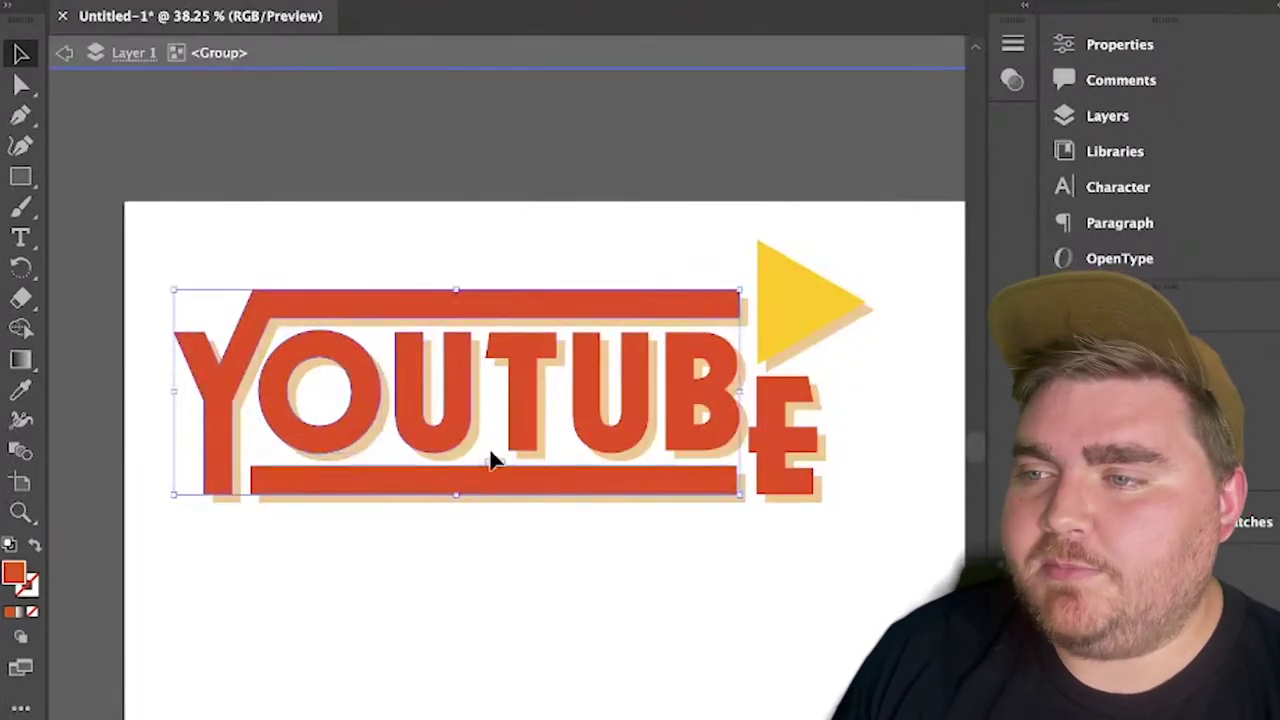
pyautogui.doubleClick(14, 574)
pyautogui.click(361, 37)
pyautogui.click(667, 5)
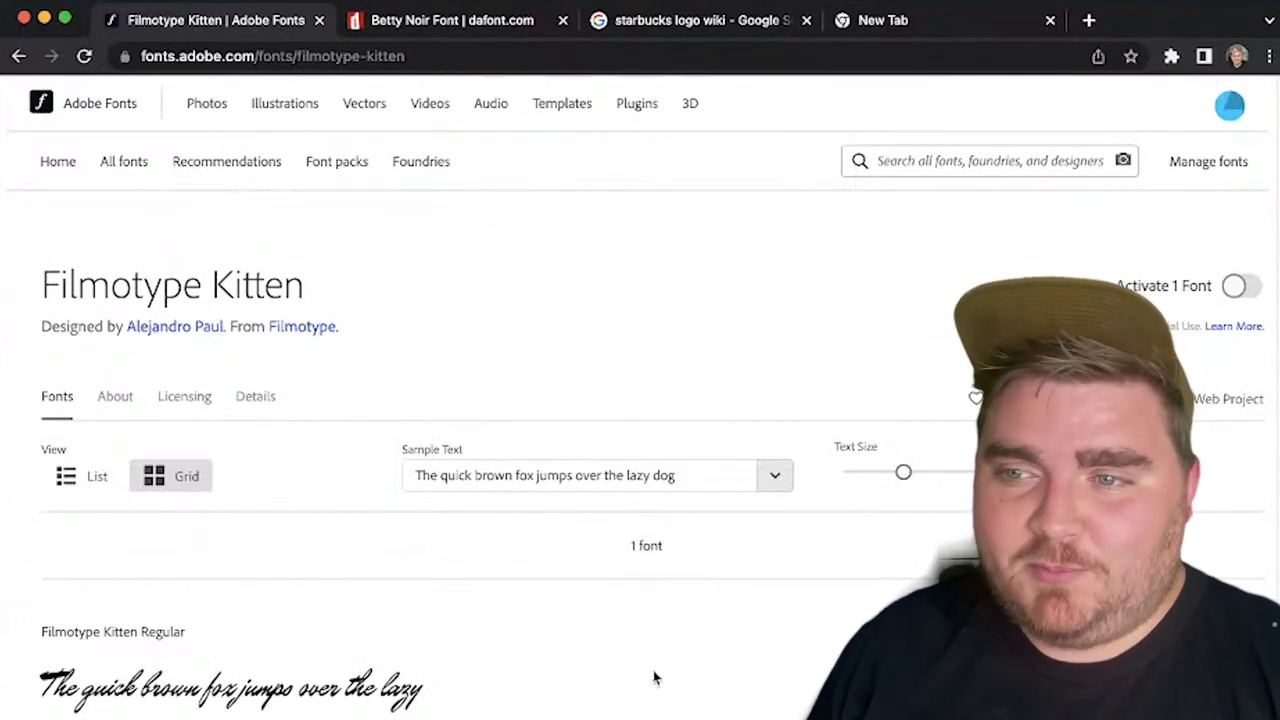
# Step: Look over the Filmotype Kitten samples and write Starbucks in a text frame beneath the Starbucks logo in Illustrator
pyautogui.scroll(-3, 651, 680)
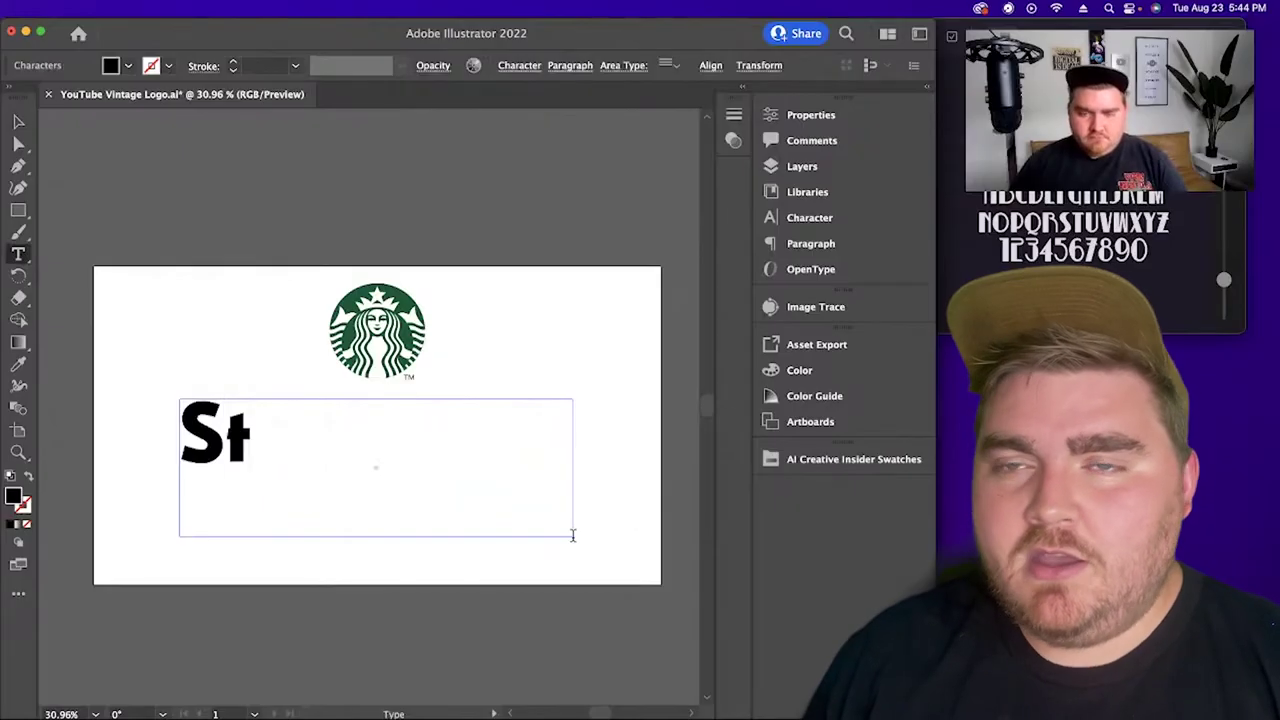
pyautogui.write('arbuk')
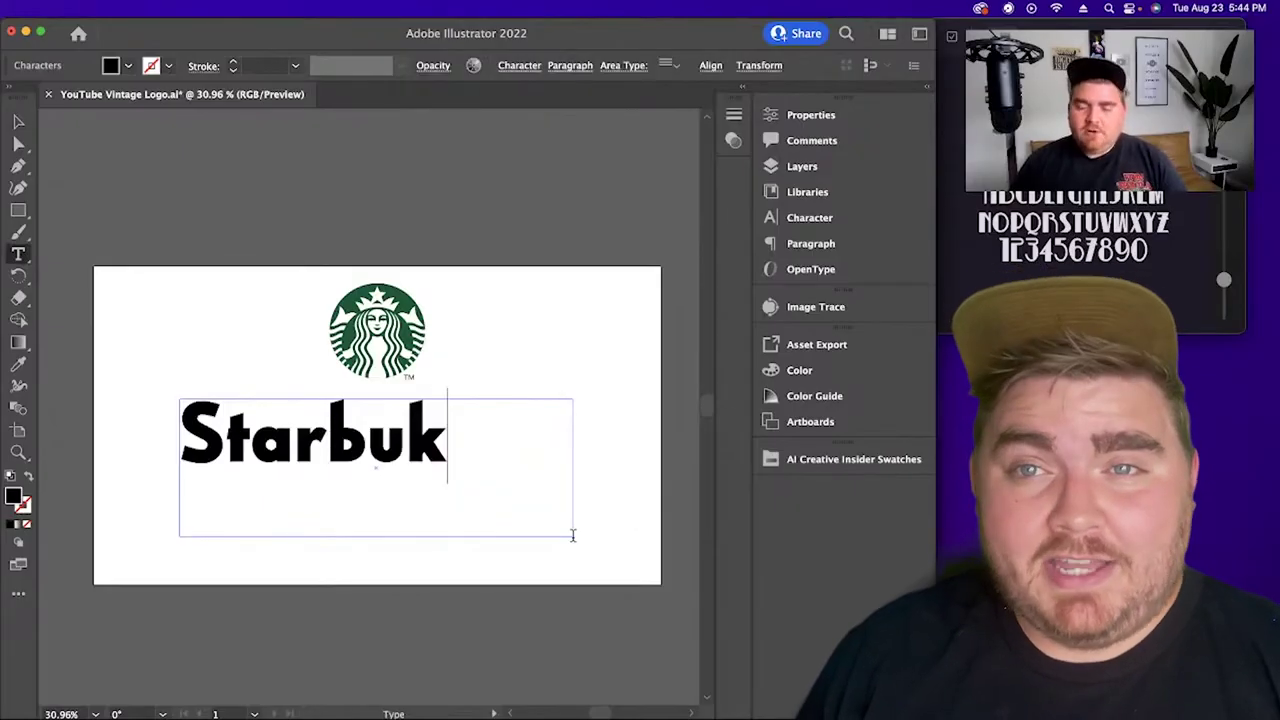
pyautogui.press('BackSpace')
pyautogui.write('cks')
pyautogui.press('super+a')
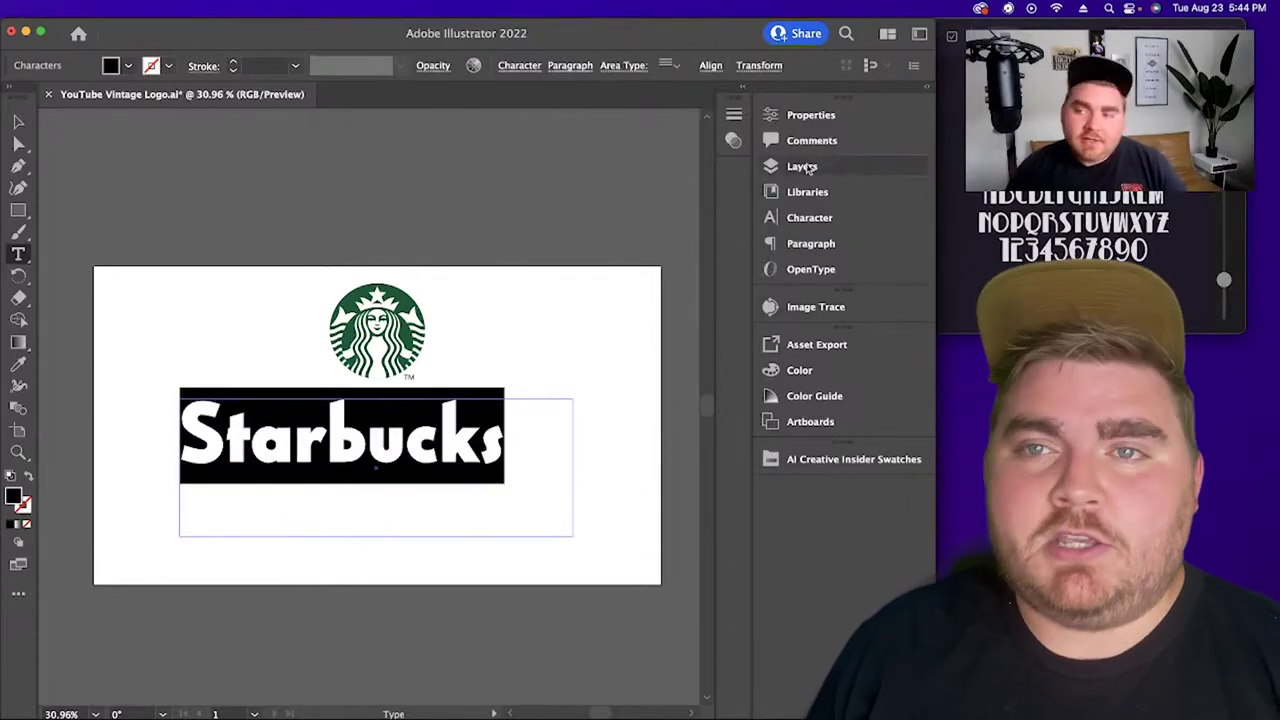
# Step: Change the Starbucks text's font to Filmotype Kitten
pyautogui.click(809, 218)
pyautogui.click(600, 156)
pyautogui.write('filmo')
pyautogui.click(634, 249)
pyautogui.click(809, 218)
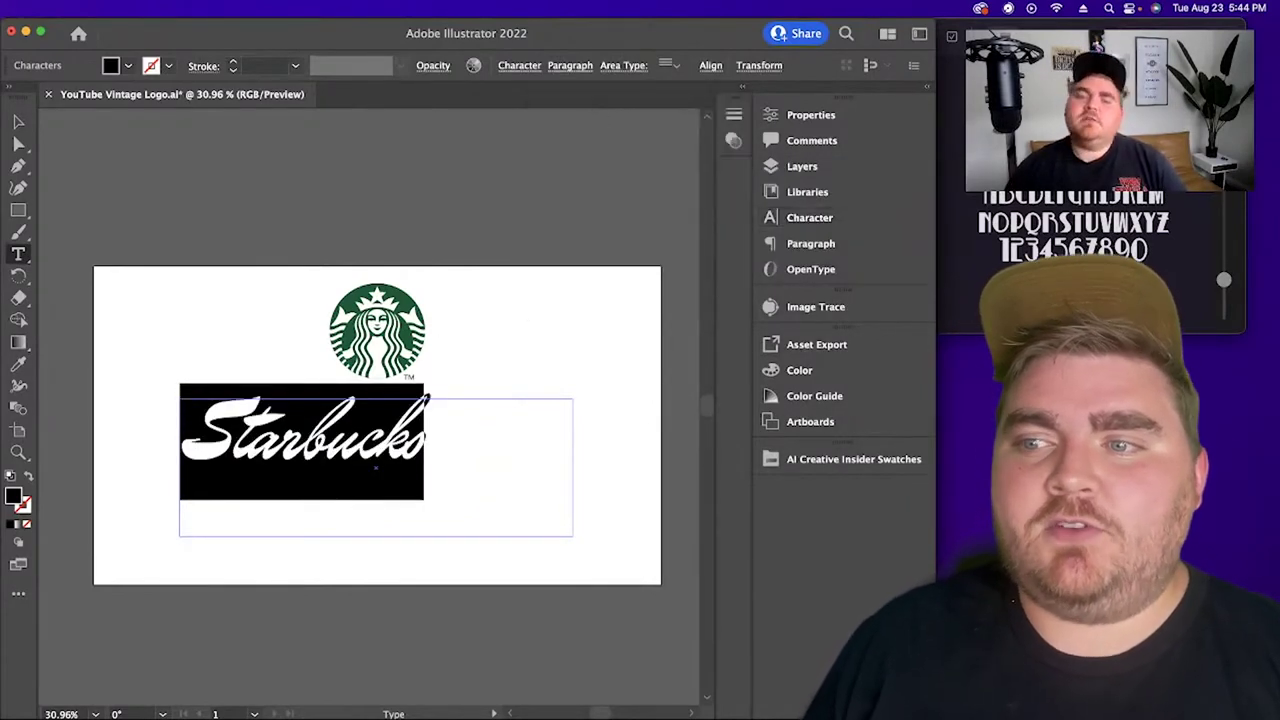
# Step: Move the Starbucks logo off the artboard and convert the Starbucks text to outlines
pyautogui.press('Escape')
pyautogui.moveTo(377, 330); pyautogui.dragTo(180, 185)
pyautogui.click(434, 463)
pyautogui.rightClick(364, 442)
pyautogui.click(410, 650)
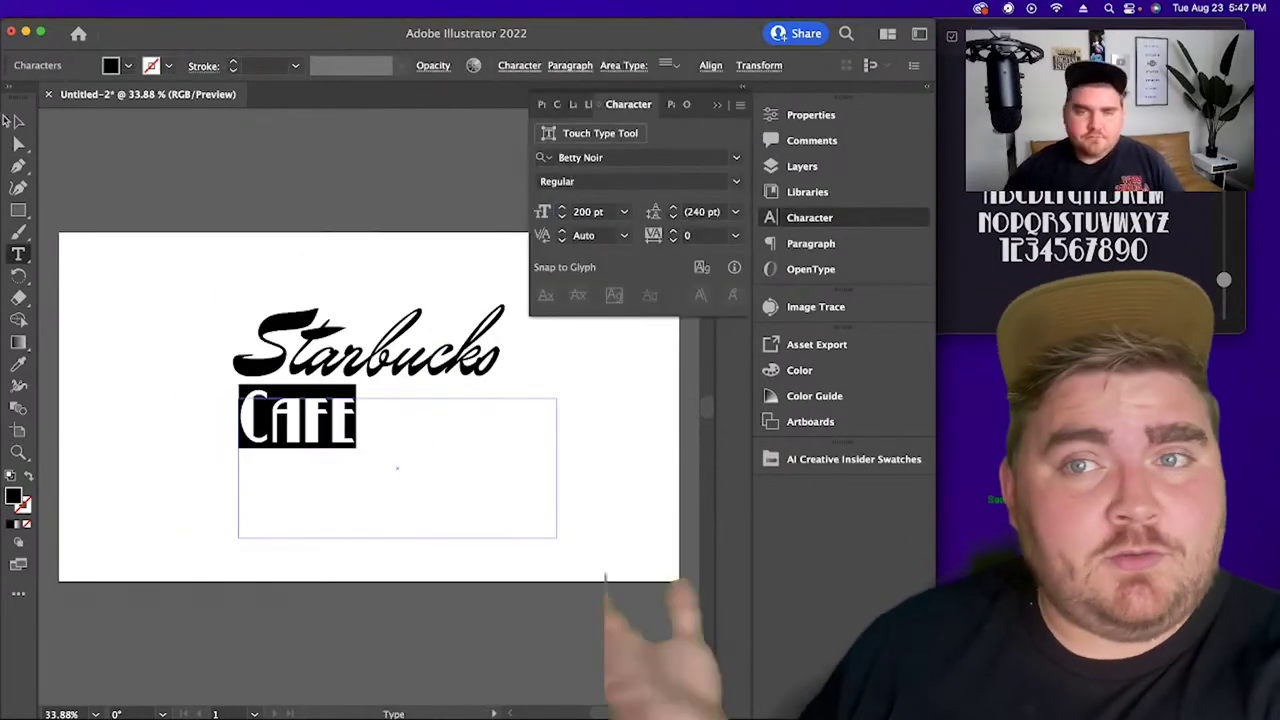
# Step: Convert the Cafe text to outlines and move it with the Starbucks lettering to the artboard's upper-left area
pyautogui.rightClick(314, 414)
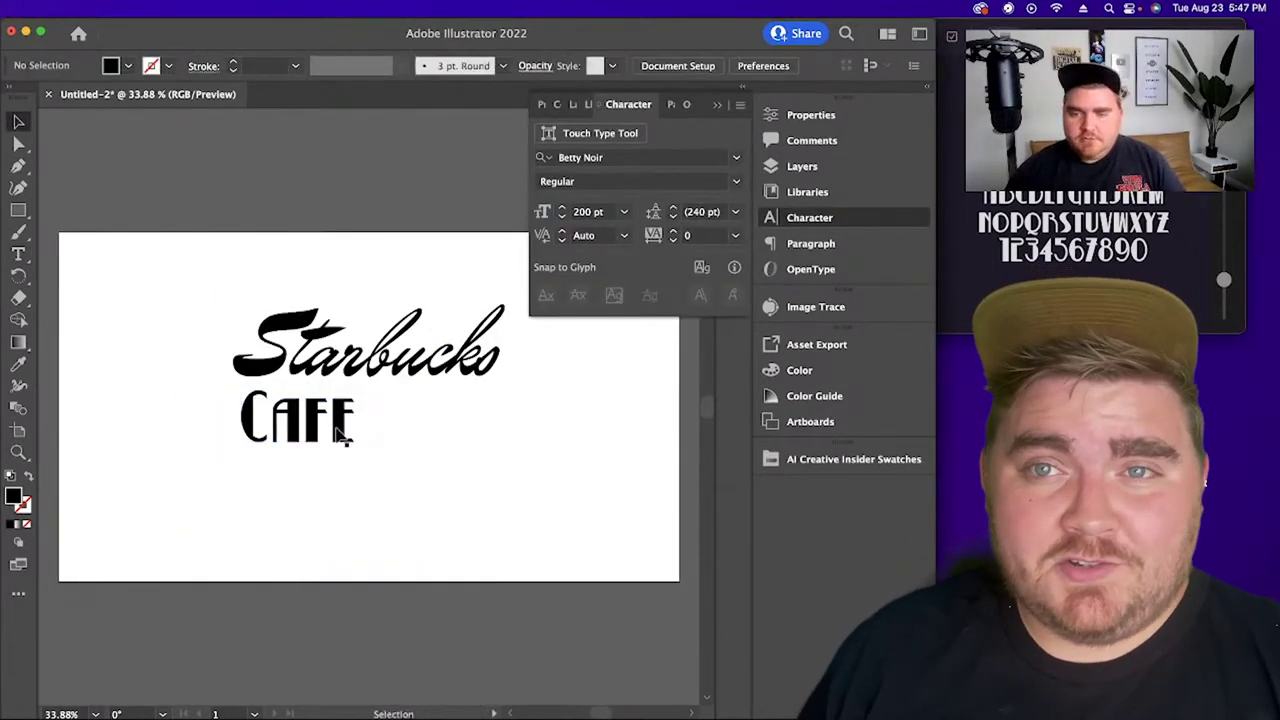
pyautogui.moveTo(340, 435); pyautogui.dragTo(434, 448)
pyautogui.keyDown('shift'); pyautogui.click(406, 354); pyautogui.keyUp('shift')
pyautogui.moveTo(406, 354); pyautogui.dragTo(198, 200)
pyautogui.click(340, 290)
pyautogui.click(718, 106)
# Step: Set a lime-green fill and draw a slanted four-sided shape below the Cafe lettering with the Pen tool
pyautogui.click(20, 168)
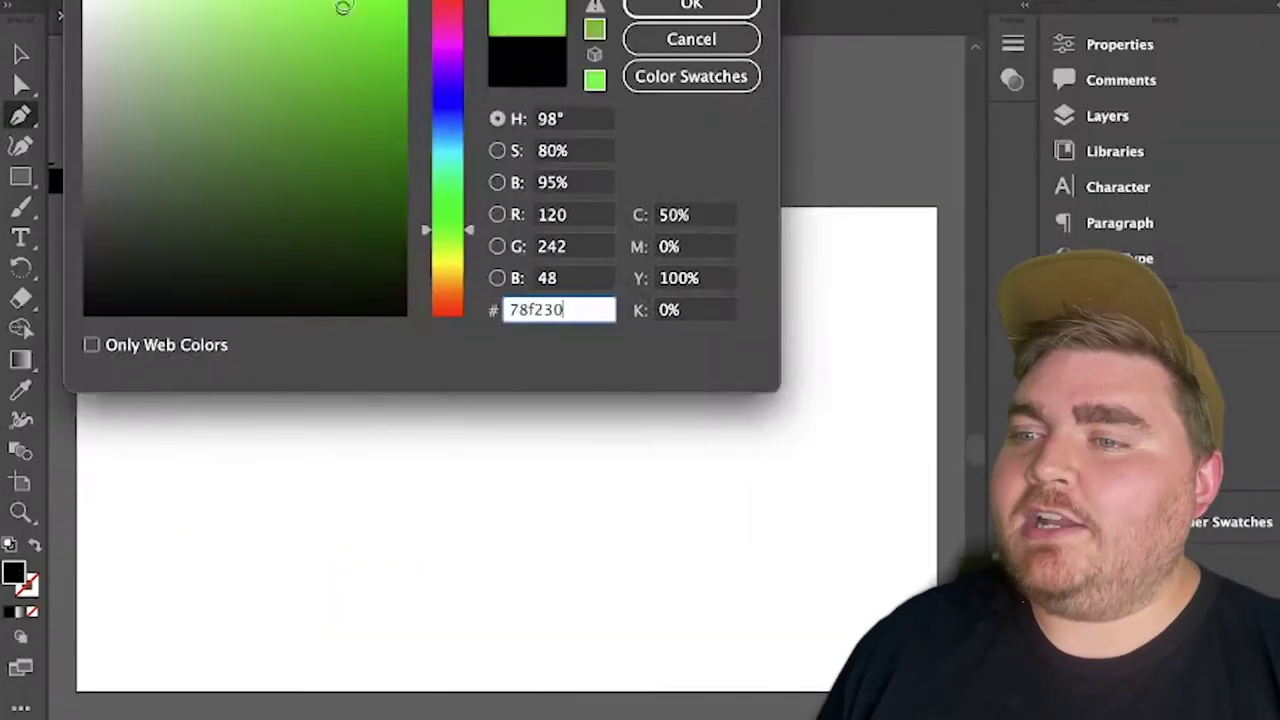
pyautogui.moveTo(325, 246); pyautogui.dragTo(325, 262)
pyautogui.press('Return')
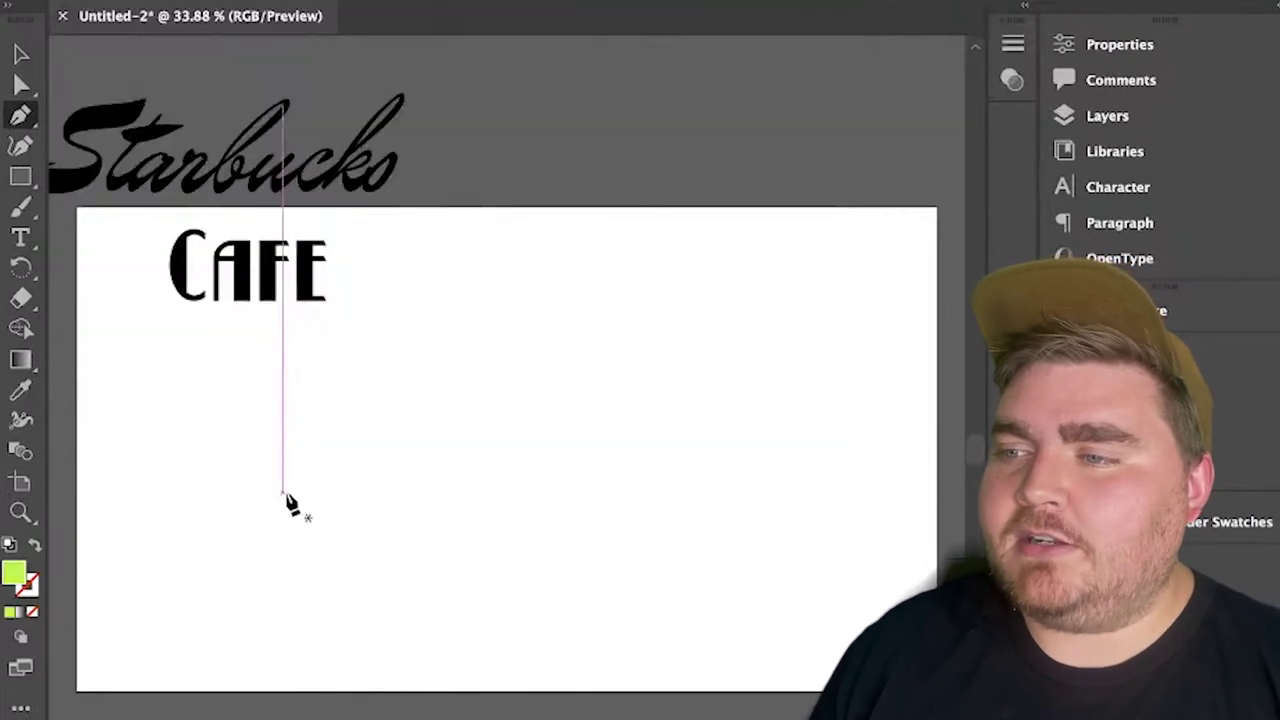
pyautogui.click(318, 355)
pyautogui.click(240, 587)
pyautogui.click(655, 530)
pyautogui.click(619, 414)
pyautogui.click(318, 355)
# Step: Round the corners of the lime-green shape and adjust its placement
pyautogui.moveTo(255, 576); pyautogui.dragTo(277, 571)
pyautogui.press('v')
pyautogui.moveTo(523, 422); pyautogui.dragTo(527, 400)
pyautogui.click(170, 470)
# Step: Choose the dark green fill 668c11 and draw a second slanted four-sided shape over the lime-green one
pyautogui.doubleClick(16, 572)
pyautogui.click(368, 138)
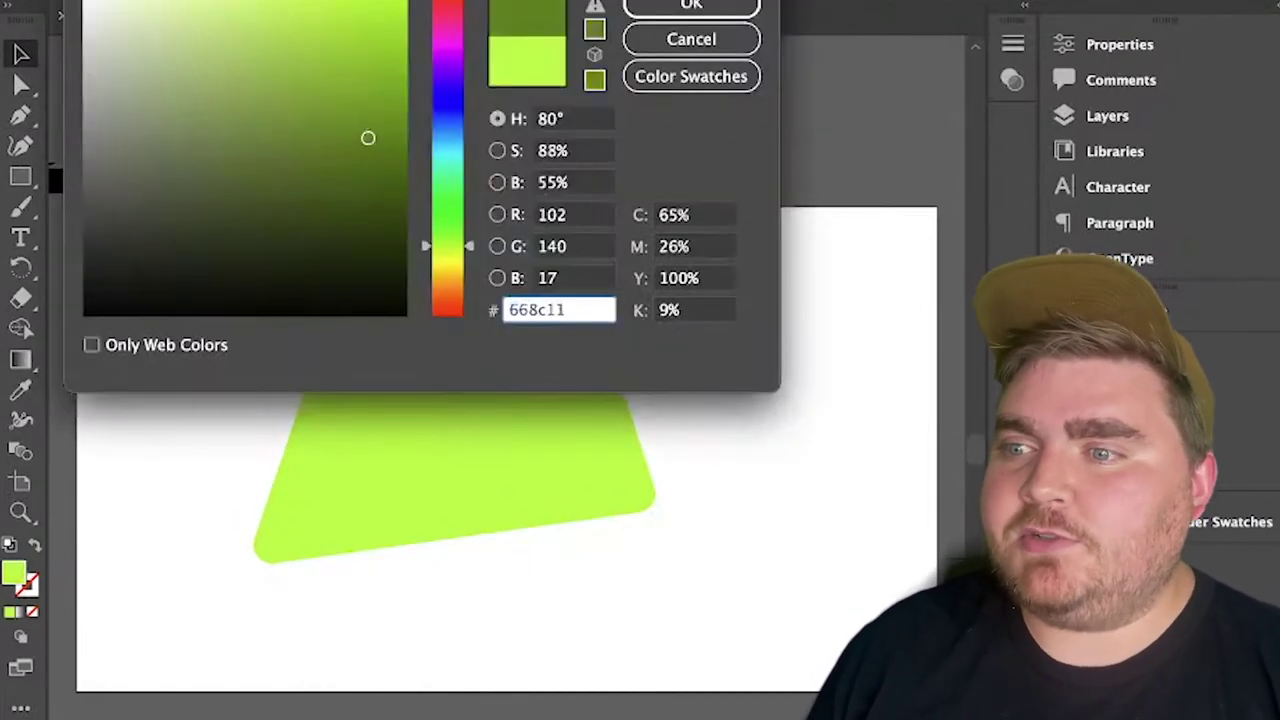
pyautogui.press('Return')
pyautogui.press('p')
pyautogui.click(275, 601)
pyautogui.click(668, 471)
pyautogui.click(651, 357)
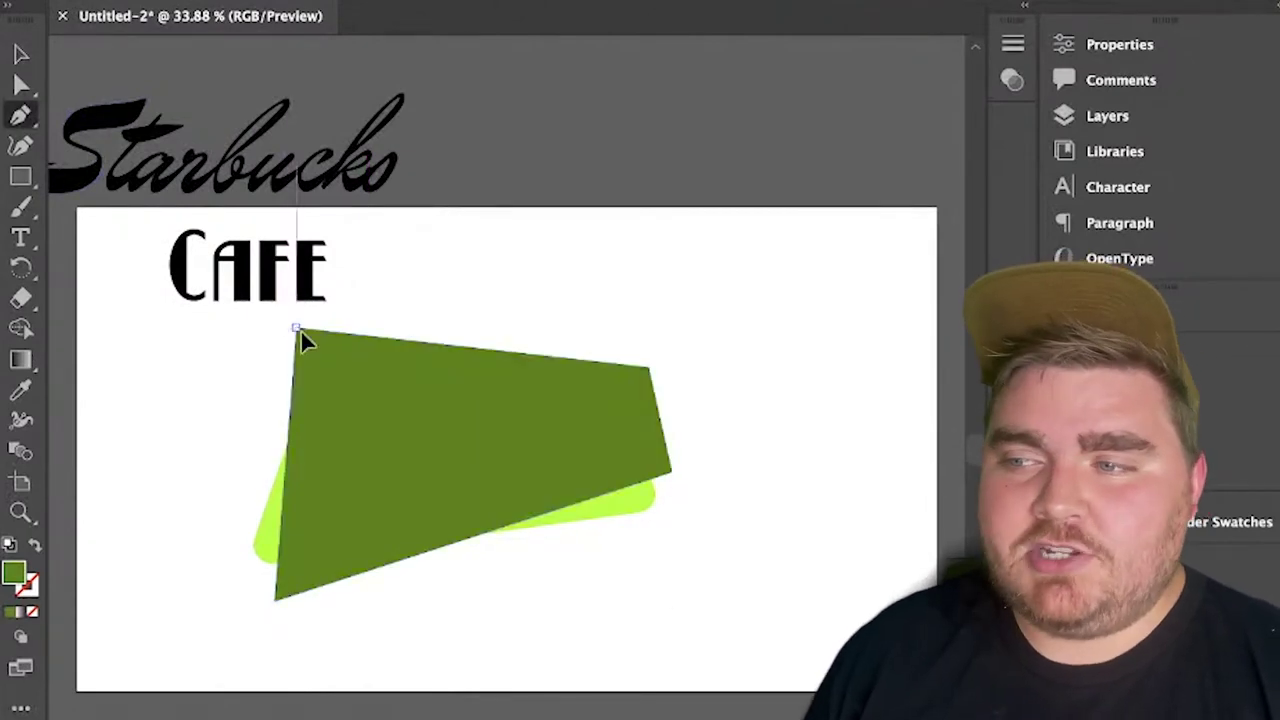
pyautogui.click(297, 329)
# Step: Round the dark green shape's corners and send it behind the lime-green shape
pyautogui.press('a')
pyautogui.moveTo(649, 452); pyautogui.dragTo(637, 458)
pyautogui.press('v')
pyautogui.rightClick(397, 398)
pyautogui.click(620, 715)
pyautogui.click(815, 584)
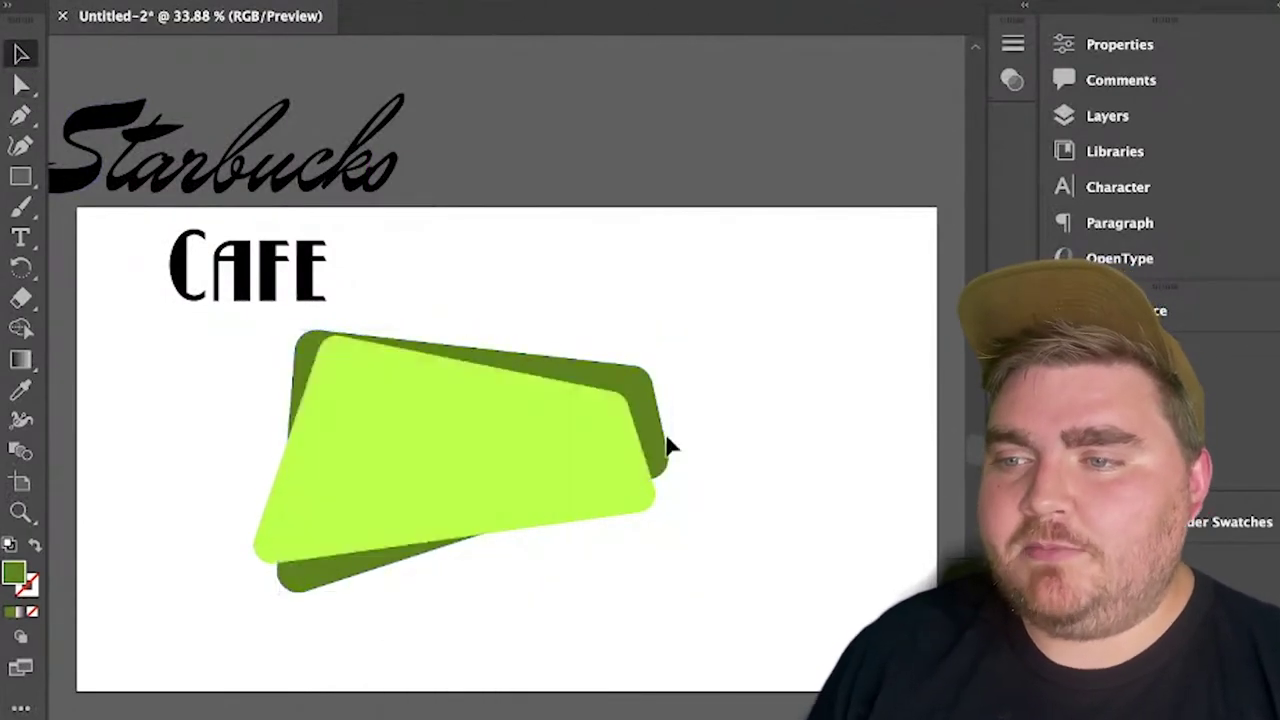
# Step: Flip and tilt the dark green shape so it crosses behind the lime one, and centre both on the artboard
pyautogui.moveTo(640, 389); pyautogui.dragTo(631, 403)
pyautogui.moveTo(464, 602); pyautogui.dragTo(466, 590)
pyautogui.moveTo(679, 329); pyautogui.dragTo(239, 589)
pyautogui.moveTo(590, 547); pyautogui.dragTo(562, 522)
pyautogui.keyDown('shift'); pyautogui.click(498, 434); pyautogui.keyUp('shift')
pyautogui.moveTo(498, 434); pyautogui.dragTo(565, 427)
# Step: Change the front shape's fill to a slightly more yellow lime green
pyautogui.click(563, 425)
pyautogui.doubleClick(15, 573)
pyautogui.click(366, 9)
pyautogui.click(691, 5)
pyautogui.click(657, 648)
# Step: Bring the Starbucks lettering to the front and place it across the two green shapes
pyautogui.moveTo(157, 141); pyautogui.dragTo(238, 145)
pyautogui.rightClick(527, 433)
pyautogui.click(790, 715)
pyautogui.moveTo(344, 141); pyautogui.dragTo(570, 428)
# Step: Stretch the dark green shape slightly downward and fine-tune the placement of the Starbucks lettering
pyautogui.click(640, 540)
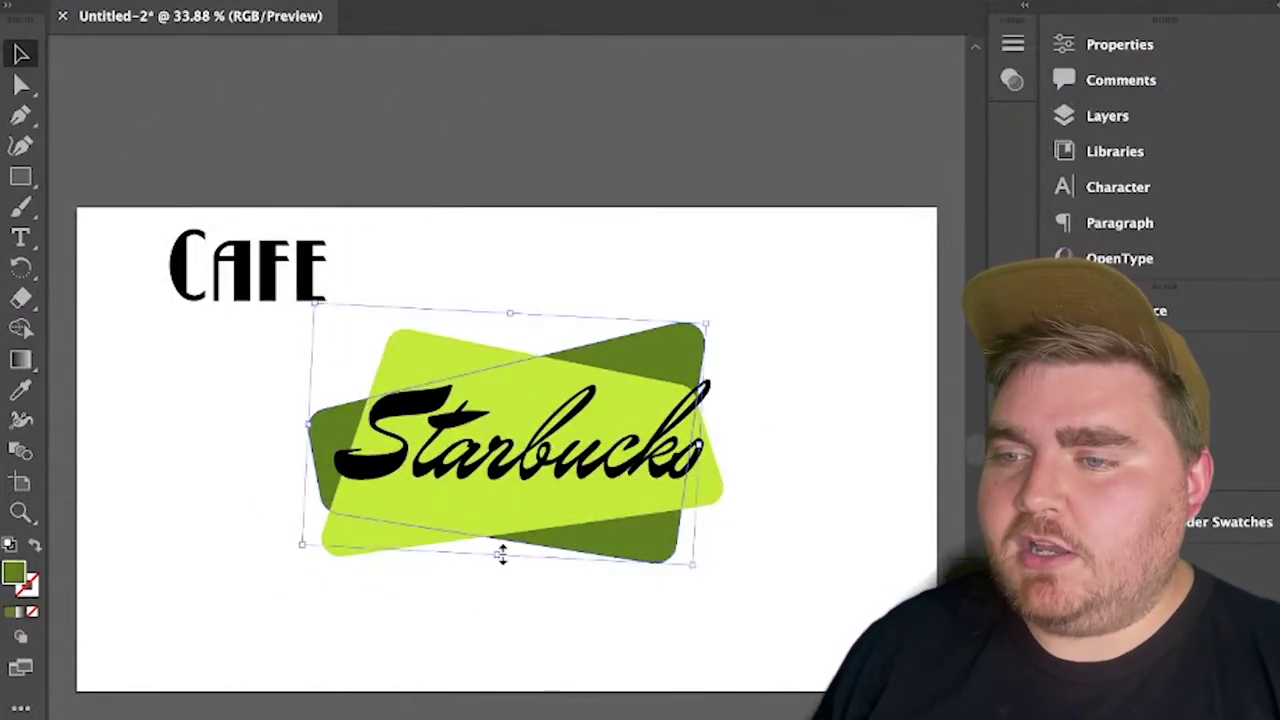
pyautogui.moveTo(503, 554); pyautogui.dragTo(502, 563)
pyautogui.click(500, 620)
pyautogui.moveTo(508, 457); pyautogui.dragTo(512, 453)
pyautogui.click(972, 512)
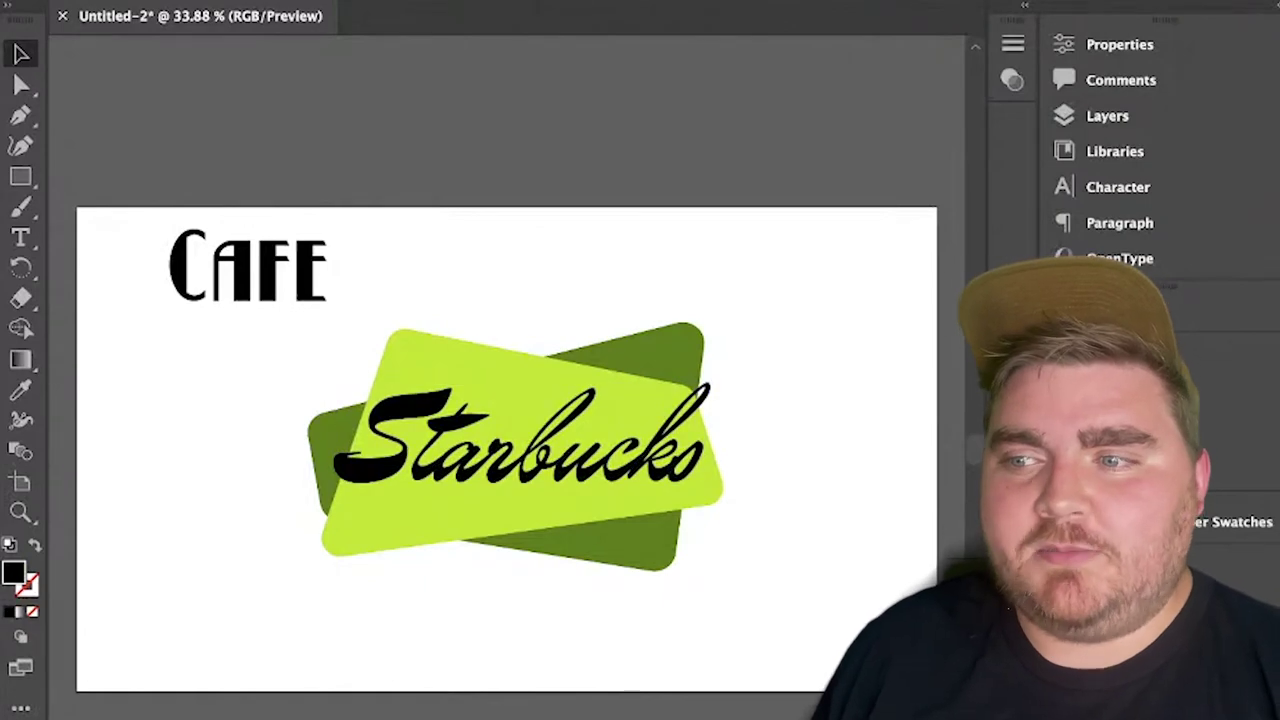
# Step: Fill the Cafe lettering with white, shrink it and place it beneath the end of the Starbucks lettering
pyautogui.click(308, 262)
pyautogui.doubleClick(15, 573)
pyautogui.click(88, 2)
pyautogui.click(691, 5)
pyautogui.moveTo(168, 227); pyautogui.dragTo(219, 251)
pyautogui.moveTo(300, 287); pyautogui.dragTo(627, 529)
# Step: Give the Cafe lettering a black stroke of 5 pt
pyautogui.click(649, 530)
pyautogui.doubleClick(30, 588)
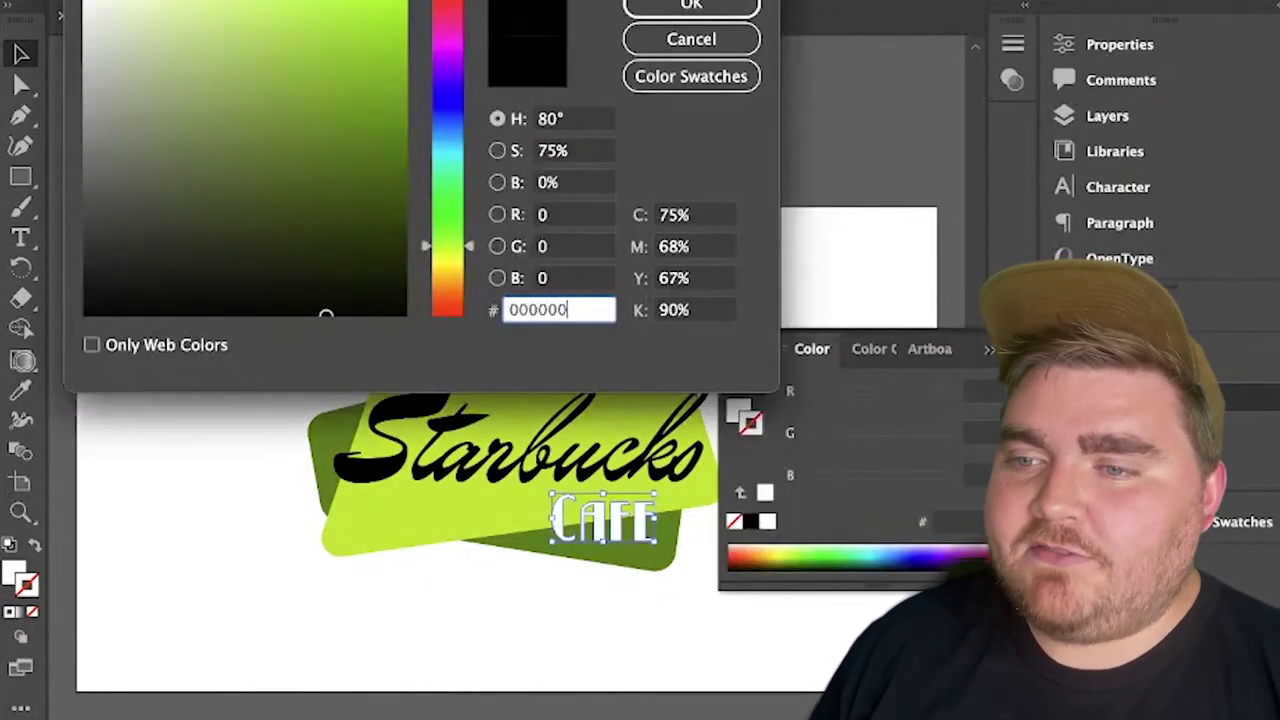
pyautogui.click(691, 5)
pyautogui.click(1013, 44)
pyautogui.tripleClick(783, 64)
pyautogui.click(783, 64)
pyautogui.doubleClick(30, 588)
pyautogui.moveTo(100, 300); pyautogui.dragTo(53, 328)
pyautogui.press('Return')
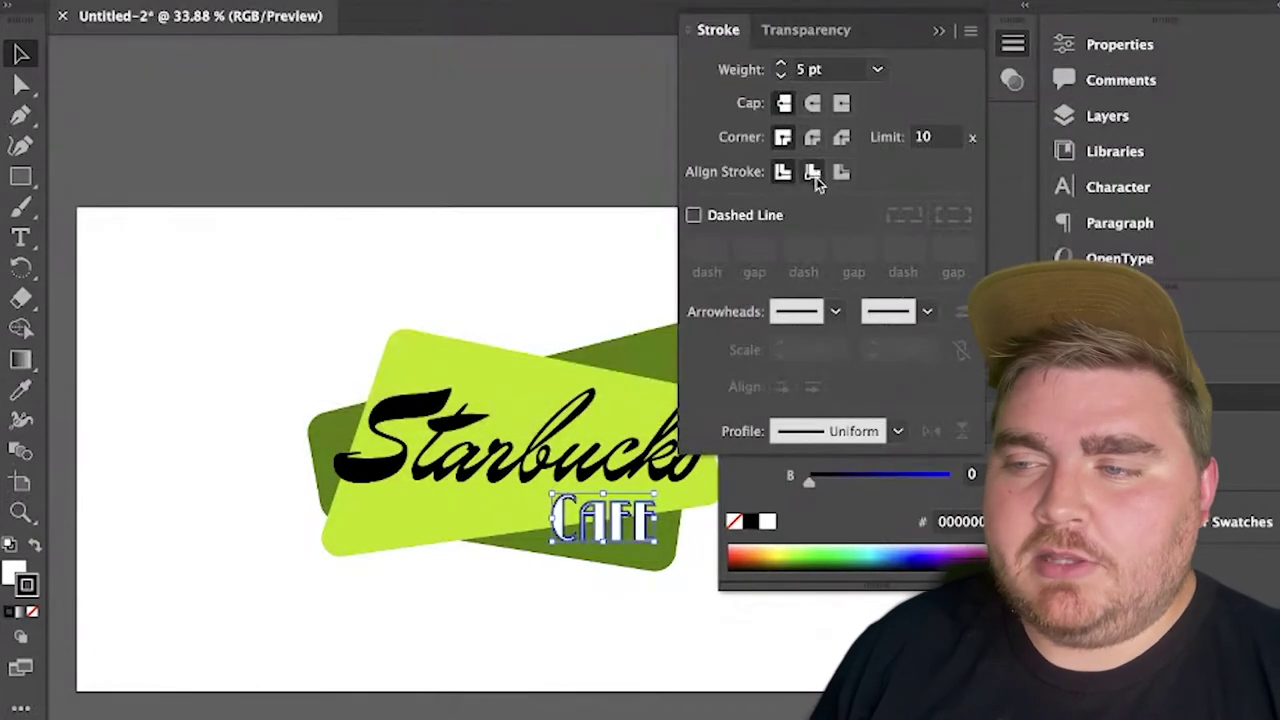
# Step: Align the Cafe lettering's stroke to the outside and reduce its weight slightly
pyautogui.click(841, 172)
pyautogui.doubleClick(781, 75)
pyautogui.click(781, 64)
pyautogui.click(560, 260)
pyautogui.click(939, 31)
# Step: Copy the dark green shape's colour code and apply it to the Cafe lettering's stroke
pyautogui.click(603, 508)
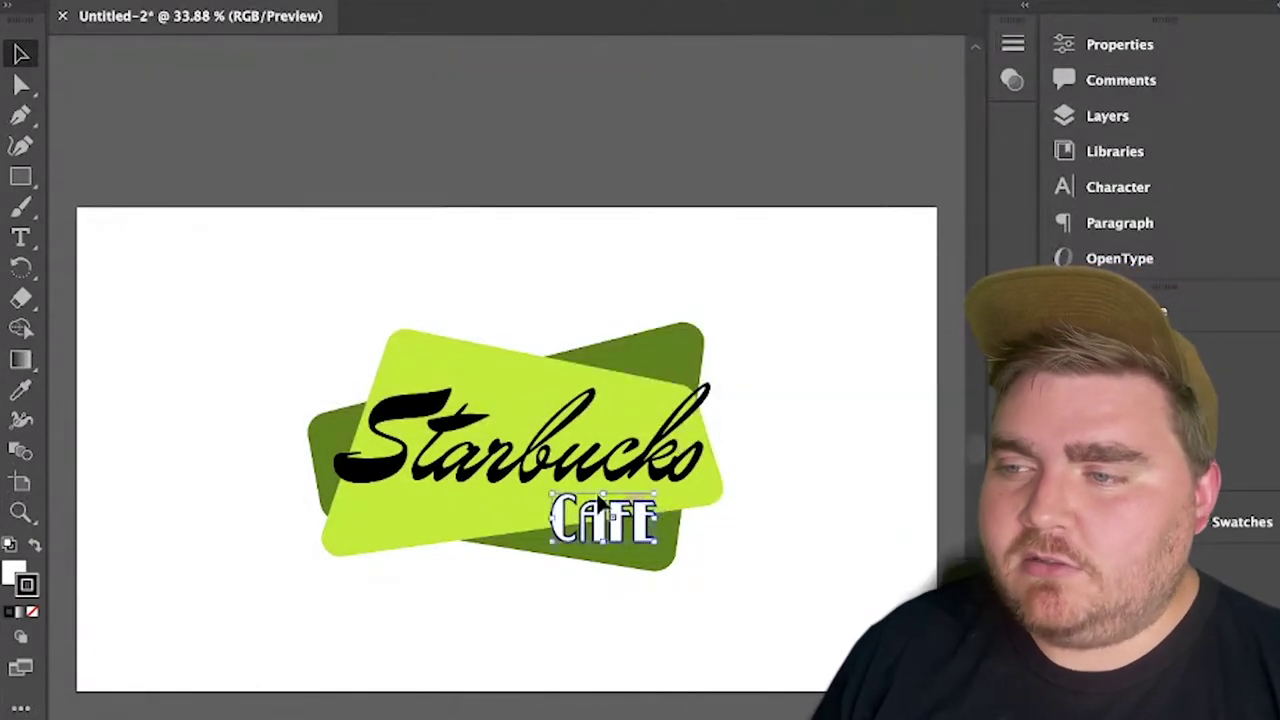
pyautogui.click(650, 552)
pyautogui.doubleClick(15, 577)
pyautogui.press('Return')
pyautogui.click(600, 522)
pyautogui.doubleClick(30, 588)
pyautogui.press('super+v')
pyautogui.press('Return')
pyautogui.click(948, 177)
pyautogui.click(943, 332)
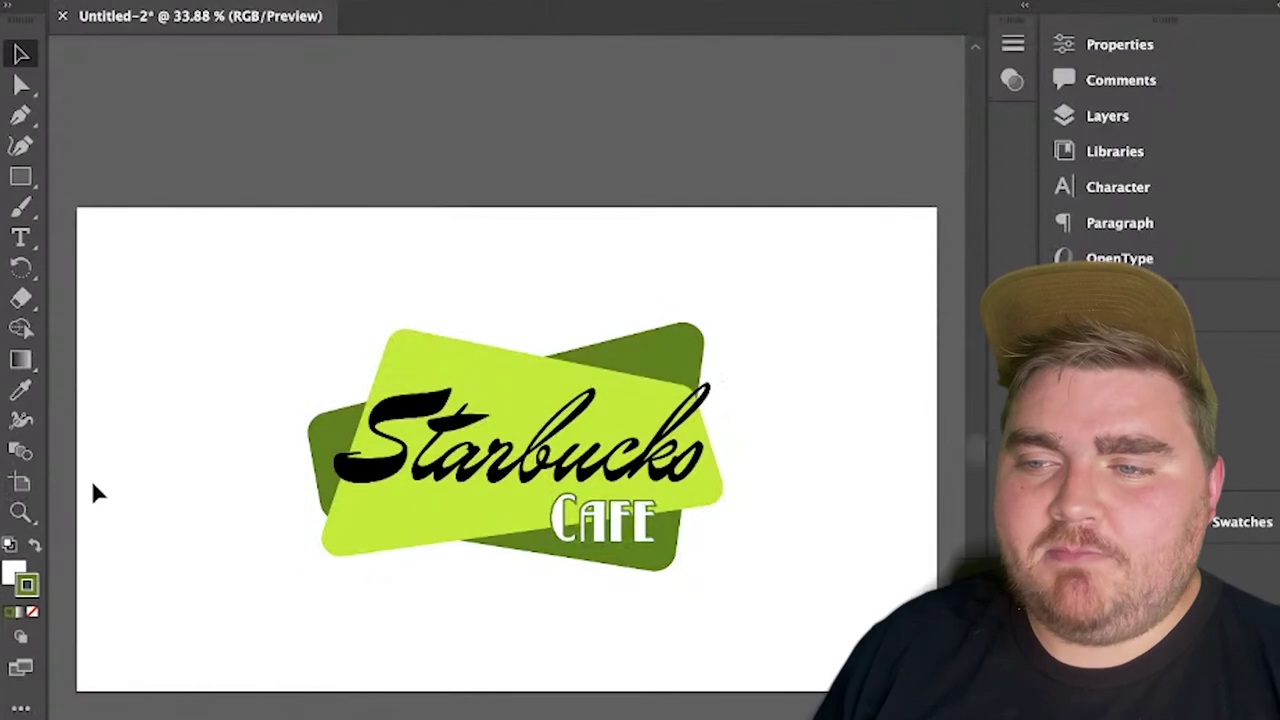
# Step: Isolate the S of Starbucks, enlarge it and shift it slightly outward
pyautogui.doubleClick(408, 405)
pyautogui.moveTo(453, 388); pyautogui.dragTo(500, 360)
pyautogui.moveTo(425, 395); pyautogui.dragTo(408, 396)
pyautogui.doubleClick(600, 270)
# Step: Narrow the whole Starbucks lettering slightly and make the initial C of Cafe larger than its other letters
pyautogui.click(394, 463)
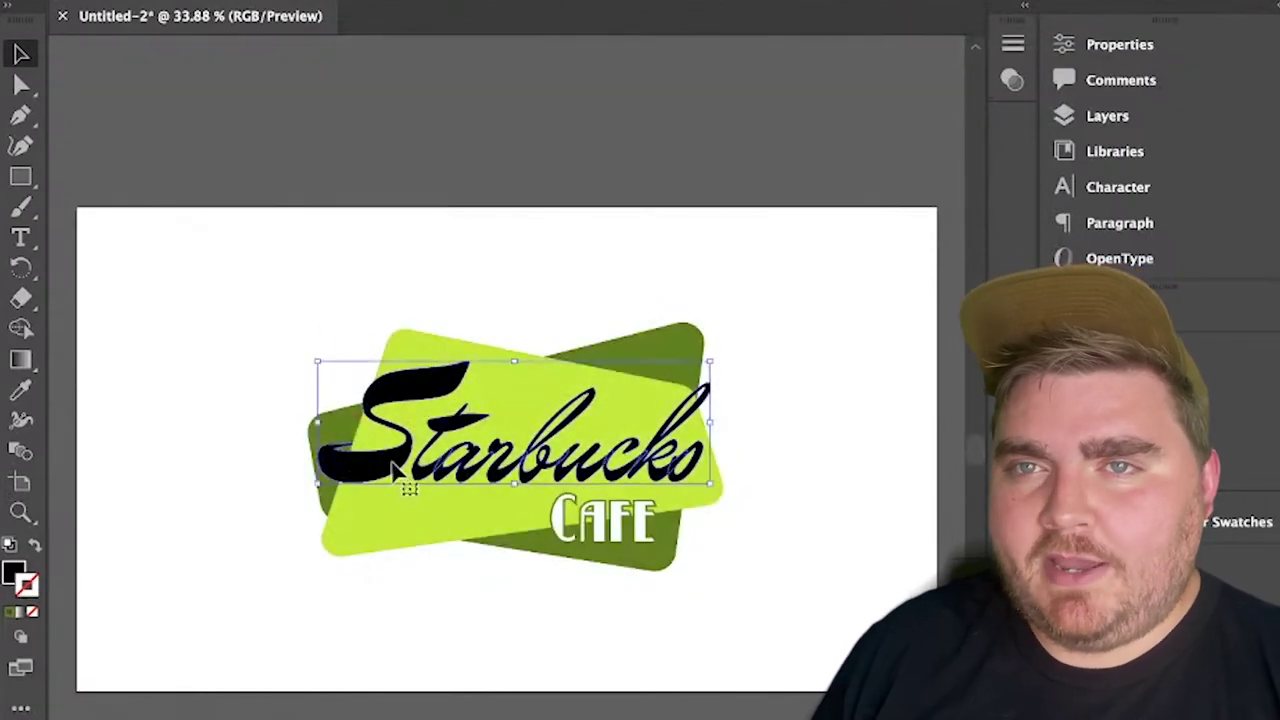
pyautogui.moveTo(716, 422); pyautogui.dragTo(713, 422)
pyautogui.doubleClick(562, 520)
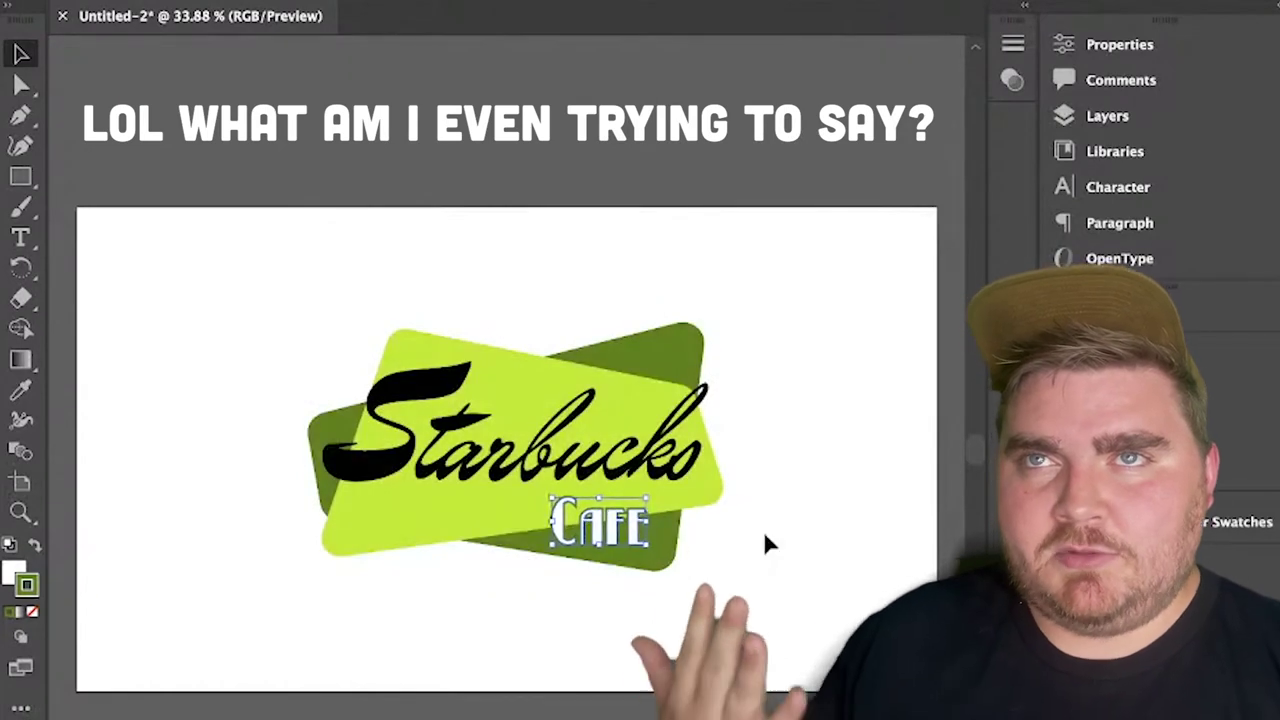
pyautogui.click(810, 531)
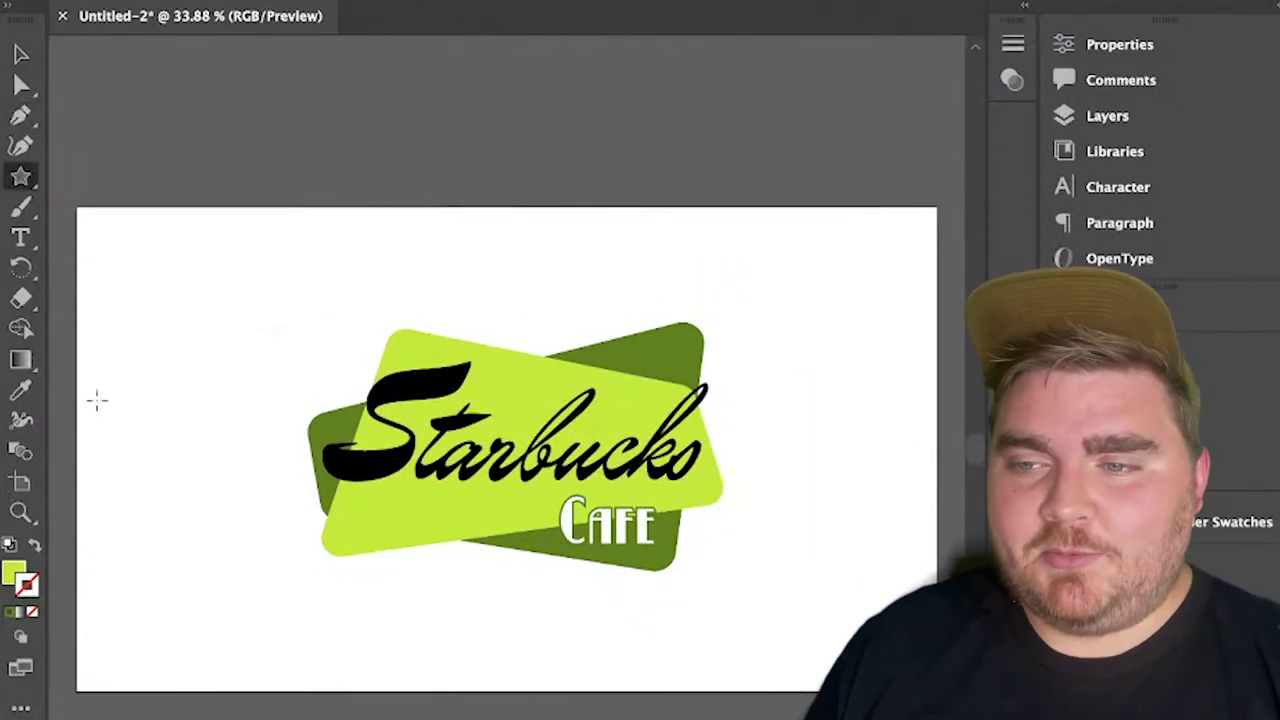
# Step: Set a yellow fill, draw a small five-pointed star and move it above the dark green shape's upper corner
pyautogui.doubleClick(14, 573)
pyautogui.moveTo(447, 254); pyautogui.dragTo(447, 266)
pyautogui.moveTo(374, 4); pyautogui.dragTo(408, 0)
pyautogui.click(746, 9)
pyautogui.moveTo(515, 297); pyautogui.dragTo(531, 301)
pyautogui.press('v')
pyautogui.moveTo(522, 304); pyautogui.dragTo(651, 322)
# Step: Tilt the star and arrange three matching stars in a row along the dark green shape's slanted upper edge
pyautogui.press('z')
pyautogui.moveTo(729, 339); pyautogui.dragTo(800, 339)
pyautogui.moveTo(615, 242); pyautogui.dragTo(601, 233)
pyautogui.moveTo(565, 287)
pyautogui.mouseDown()
pyautogui.moveTo(422, 321)
pyautogui.moveTo(580, 283)
pyautogui.mouseUp()
pyautogui.moveTo(372, 232); pyautogui.dragTo(612, 304)
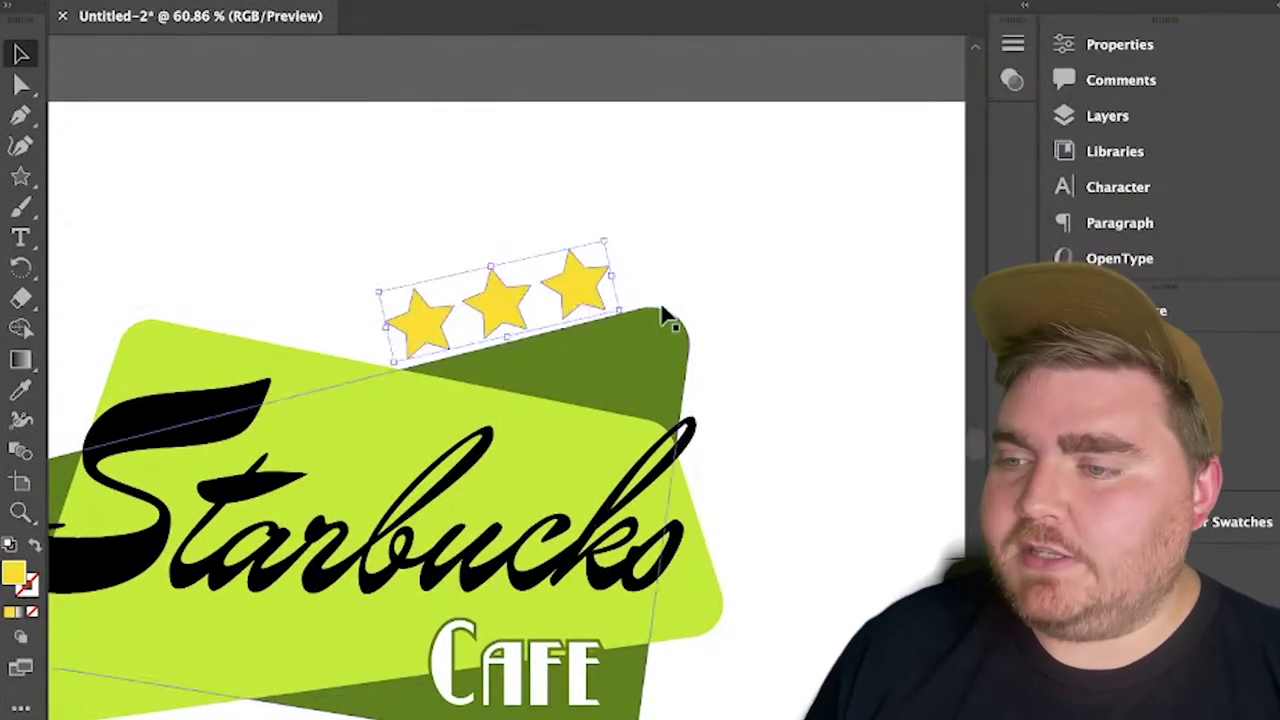
pyautogui.click(765, 288)
pyautogui.moveTo(607, 236); pyautogui.dragTo(612, 228)
pyautogui.click(720, 275)
# Step: Enlarge the row of three yellow stars slightly and nudge it away from the dark green edge
pyautogui.click(498, 303)
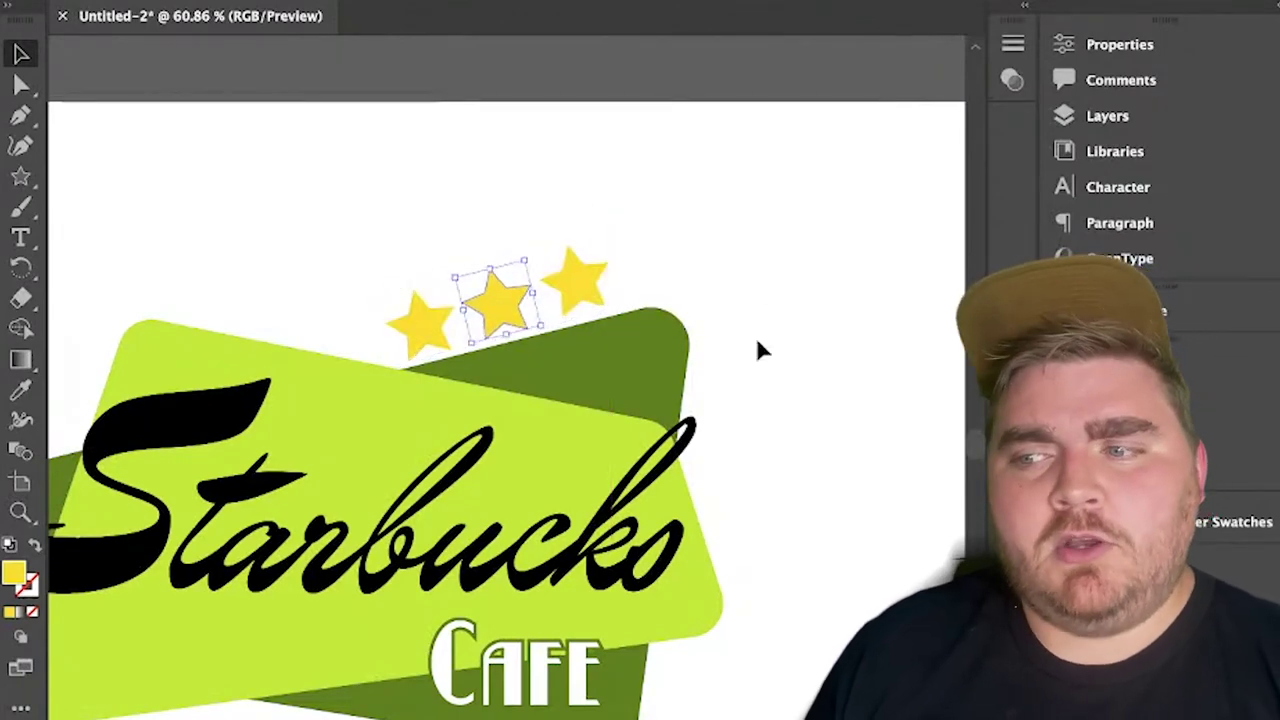
pyautogui.click(577, 285)
pyautogui.click(869, 328)
pyautogui.moveTo(374, 236); pyautogui.dragTo(598, 290)
pyautogui.moveTo(602, 240); pyautogui.dragTo(624, 228)
pyautogui.press('Up')
pyautogui.press('Up')
pyautogui.press('Up')
pyautogui.press('Up')
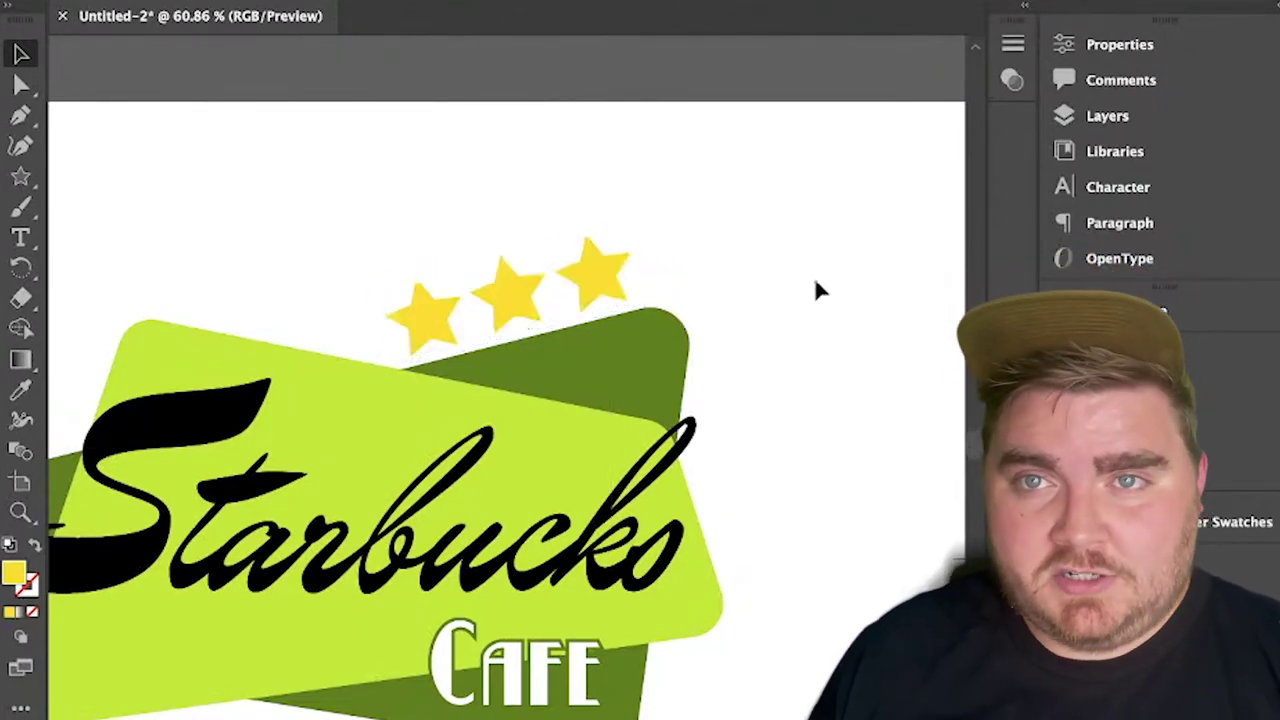
pyautogui.click(815, 280)
# Step: Select the whole Starbucks sign with its stars, enlarge it and centre it on the artboard
pyautogui.click(20, 510)
pyautogui.moveTo(823, 386); pyautogui.dragTo(652, 366)
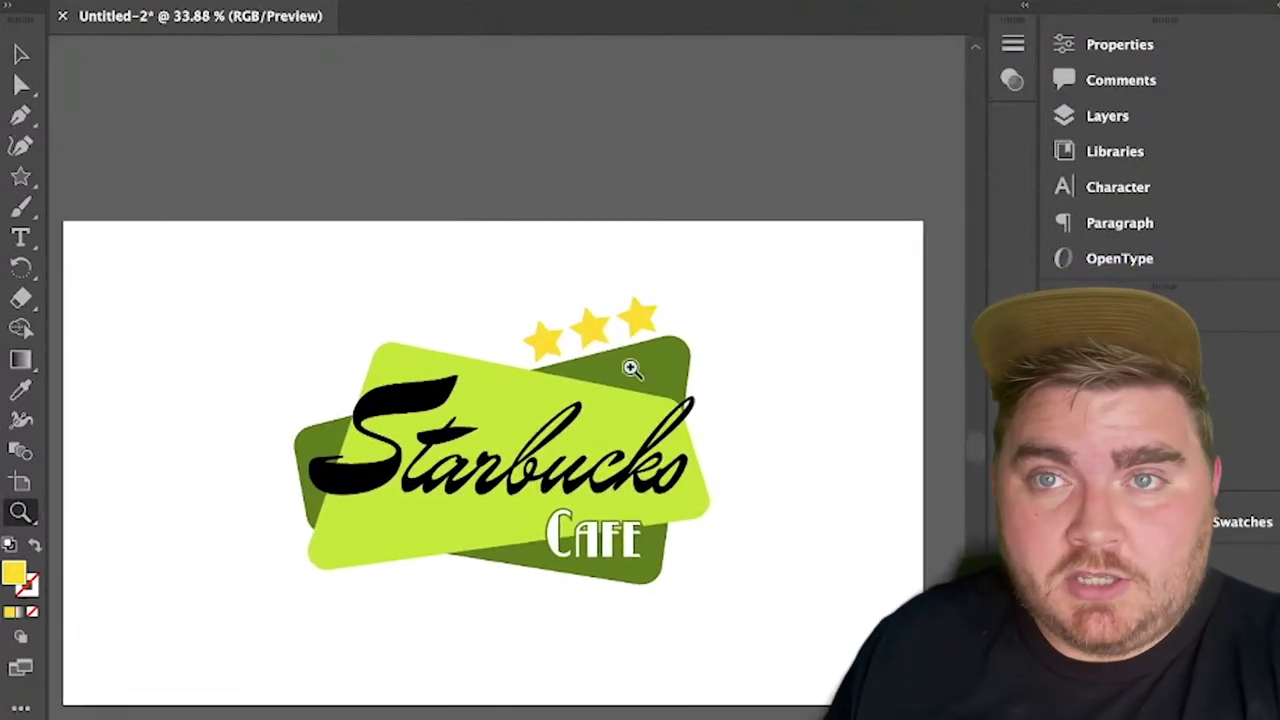
pyautogui.click(20, 55)
pyautogui.moveTo(240, 262); pyautogui.dragTo(820, 613)
pyautogui.moveTo(294, 439); pyautogui.dragTo(118, 439)
pyautogui.moveTo(615, 453); pyautogui.dragTo(676, 468)
pyautogui.click(842, 470)
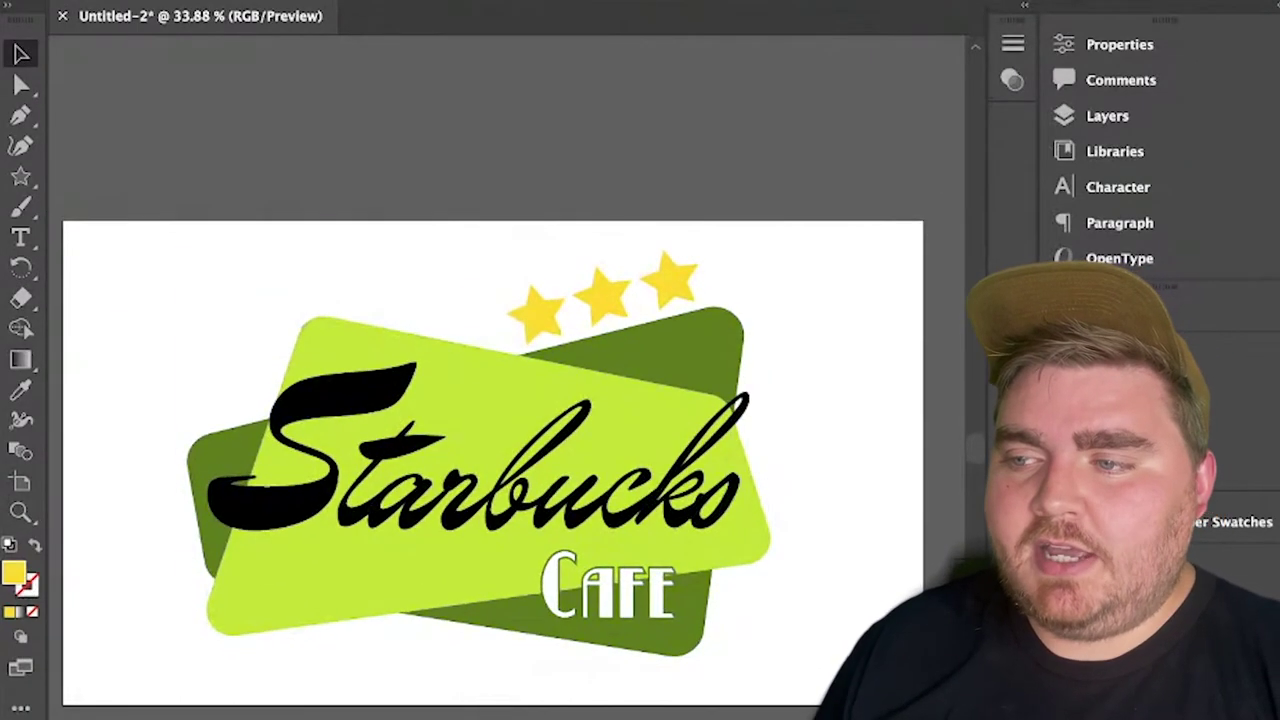
# Step: Save the document as Starbucks Vintage Logo.ai
pyautogui.press('super+s')
pyautogui.click(331, 388)
pyautogui.moveTo(483, 186); pyautogui.dragTo(322, 167)
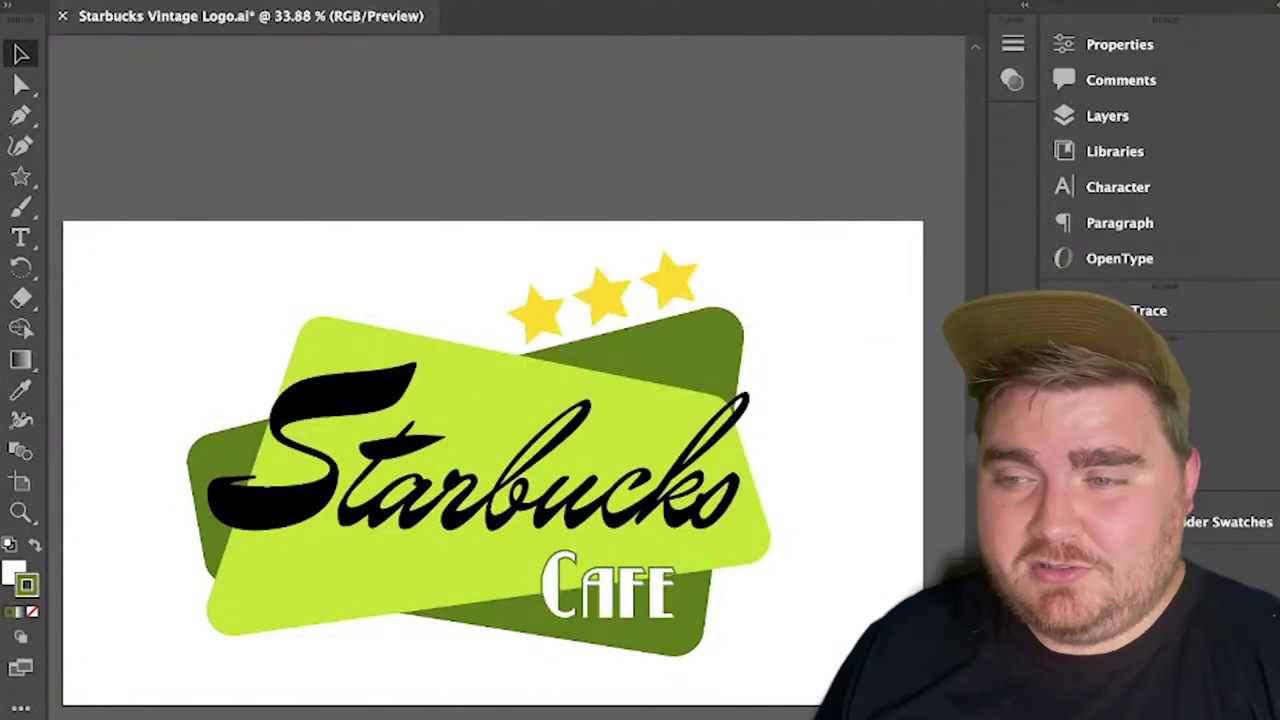
pyautogui.click(537, 315)
pyautogui.click(22, 87)
pyautogui.moveTo(532, 300); pyautogui.dragTo(671, 437)
pyautogui.click(21, 514)
pyautogui.press('super+z')
# Step: Select all three yellow stars with the Direct Selection tool and round their corners
pyautogui.moveTo(635, 327); pyautogui.dragTo(740, 327)
pyautogui.click(21, 86)
pyautogui.click(437, 187)
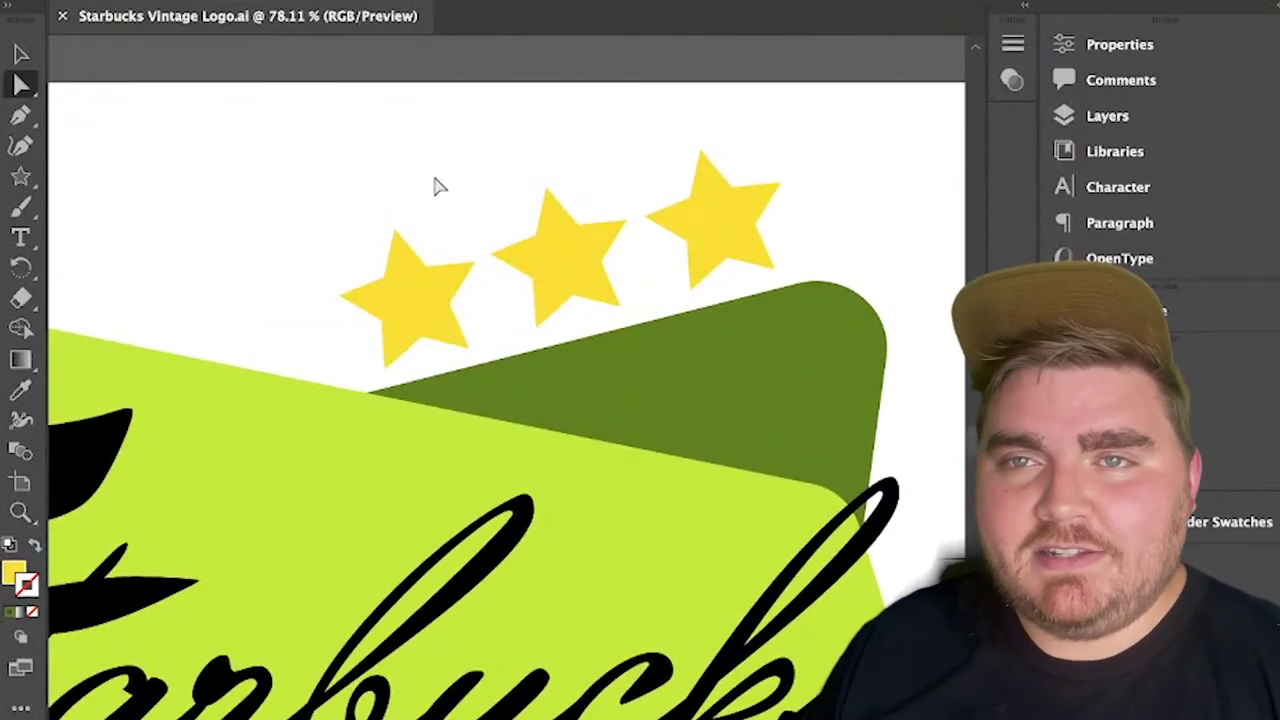
pyautogui.click(420, 300)
pyautogui.keyDown('shift'); pyautogui.click(592, 259); pyautogui.keyUp('shift')
pyautogui.keyDown('shift'); pyautogui.click(710, 225); pyautogui.keyUp('shift')
pyautogui.moveTo(549, 207); pyautogui.dragTo(556, 228)
pyautogui.click(445, 180)
# Step: Move the three stars from above the sign to below the lime-green shape's lower edge and adjust their placement
pyautogui.click(20, 514)
pyautogui.moveTo(733, 417); pyautogui.dragTo(411, 472)
pyautogui.moveTo(685, 475); pyautogui.dragTo(600, 412)
pyautogui.click(21, 54)
pyautogui.click(556, 304)
pyautogui.keyDown('shift'); pyautogui.click(606, 288); pyautogui.keyUp('shift')
pyautogui.keyDown('shift'); pyautogui.click(666, 275); pyautogui.keyUp('shift')
pyautogui.moveTo(667, 278); pyautogui.dragTo(418, 601)
pyautogui.moveTo(456, 548); pyautogui.dragTo(461, 557)
pyautogui.click(298, 619)
# Step: Clear the Starbucks artwork from the artboard
pyautogui.press('Delete')
pyautogui.hotkey('ctrl', 'a')
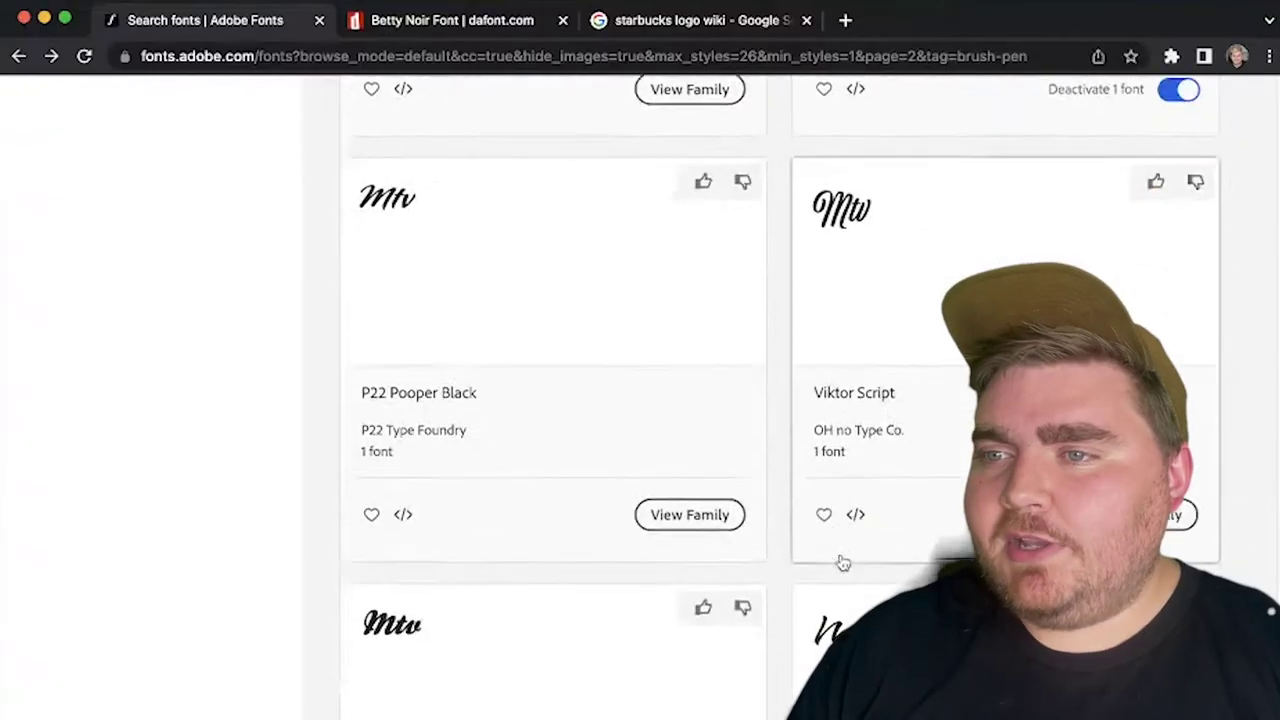
# Step: Look over the brush-pen samples in Adobe Fonts and write MTV in a text frame beneath the MTV logo in Illustrator
pyautogui.scroll(-1, 842, 561)
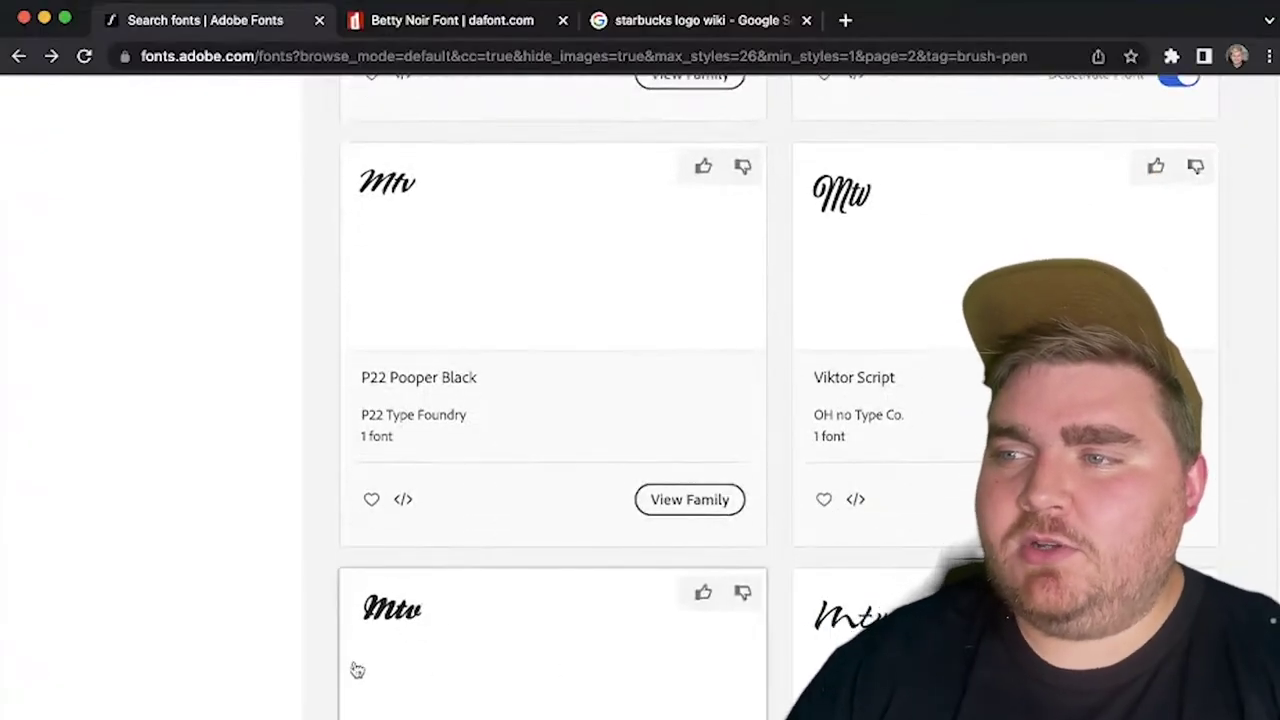
pyautogui.scroll(-3, 461, 641)
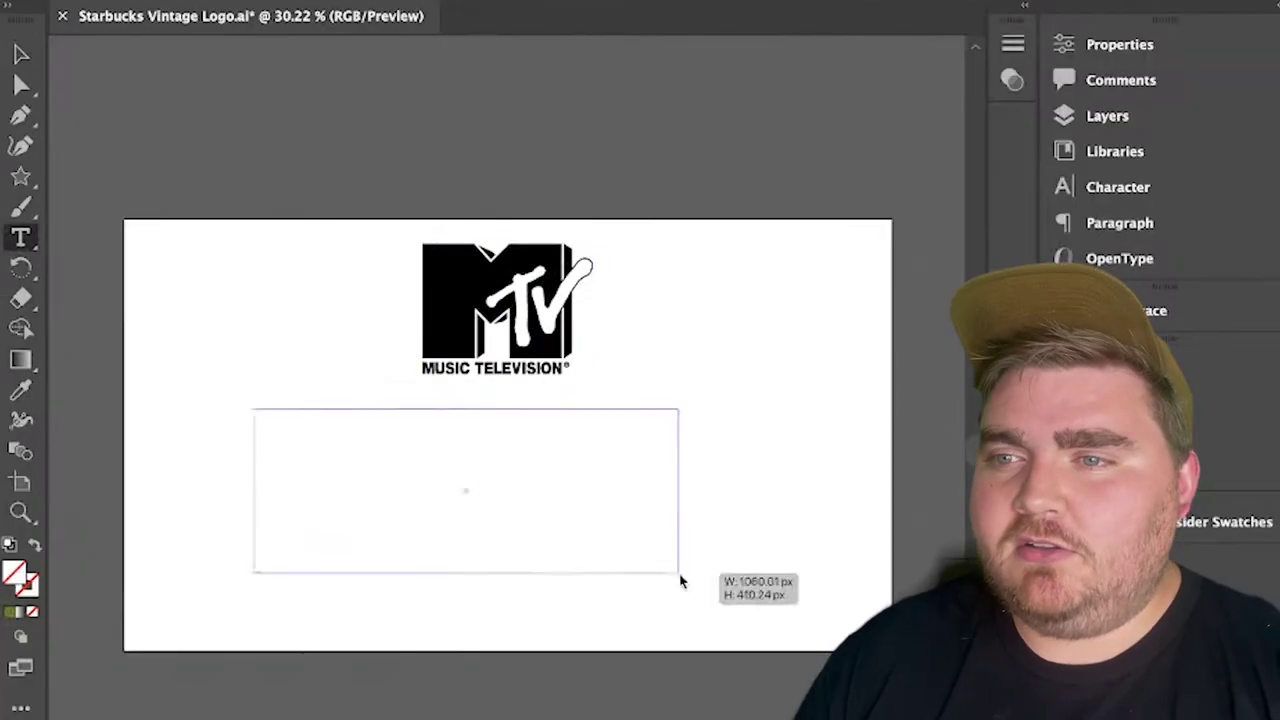
pyautogui.write('MTV')
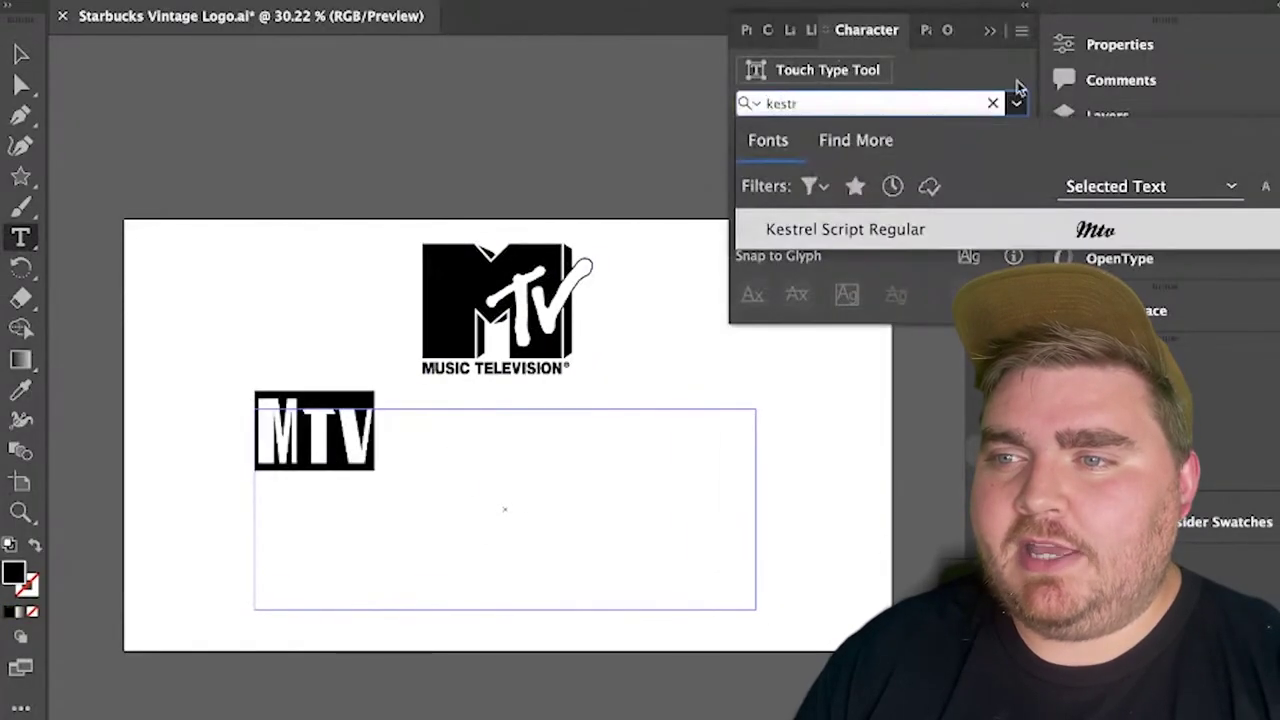
# Step: Convert the MTV text, set in Kestrel Script Regular, to outlines and enlarge it on the artboard
pyautogui.rightClick(345, 455)
pyautogui.click(437, 718)
pyautogui.moveTo(388, 459); pyautogui.dragTo(612, 557)
pyautogui.click(1118, 187)
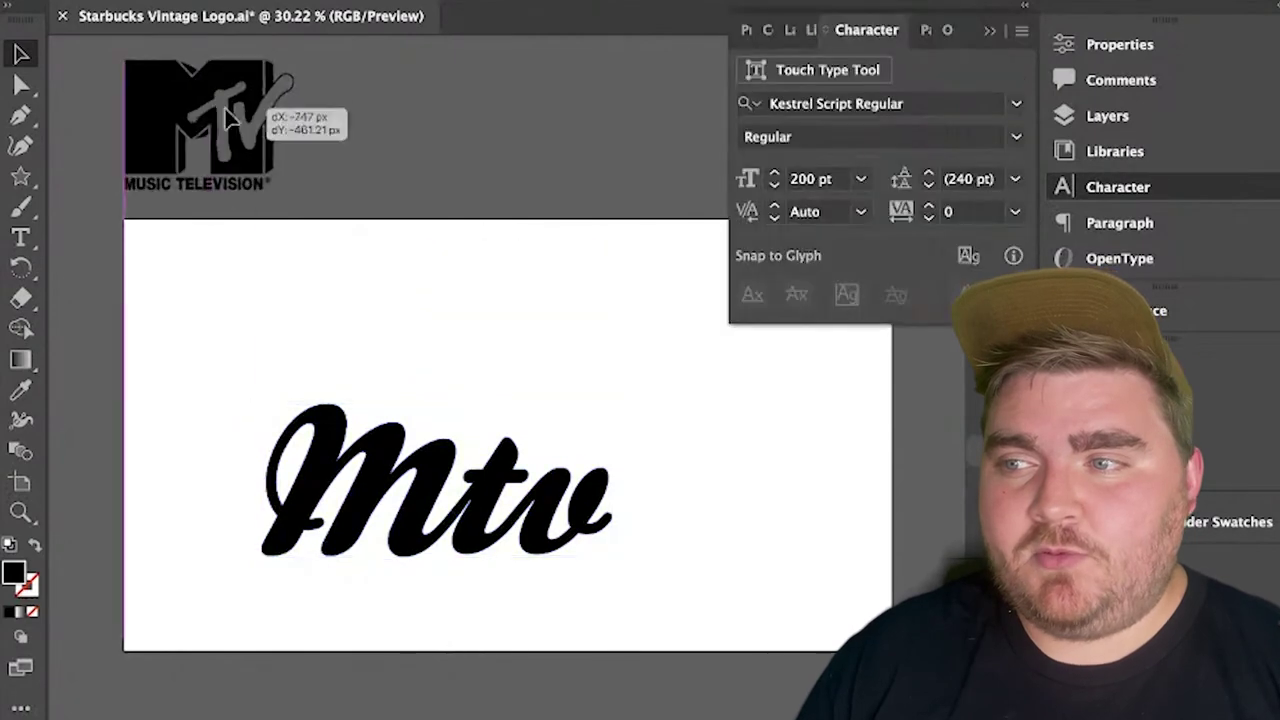
# Step: Give the outlined Mtv lettering a white fill and a thicker black stroke with round caps
pyautogui.hotkey('shift', 'x')
pyautogui.doubleClick(14, 571)
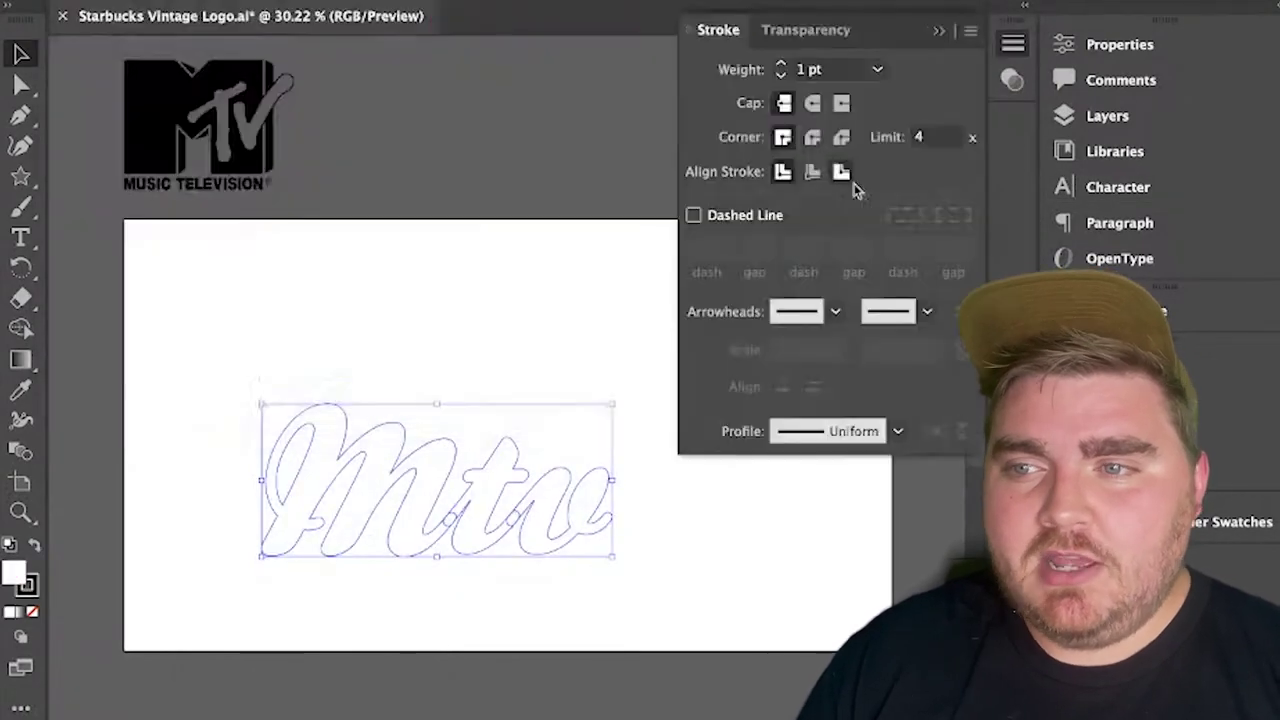
pyautogui.click(813, 103)
pyautogui.click(781, 64)
pyautogui.click(781, 64)
pyautogui.click(1013, 43)
# Step: Merge the overlapping Mtv letters into one continuous script shape with the Shape Builder tool
pyautogui.hotkey('shift', 'm')
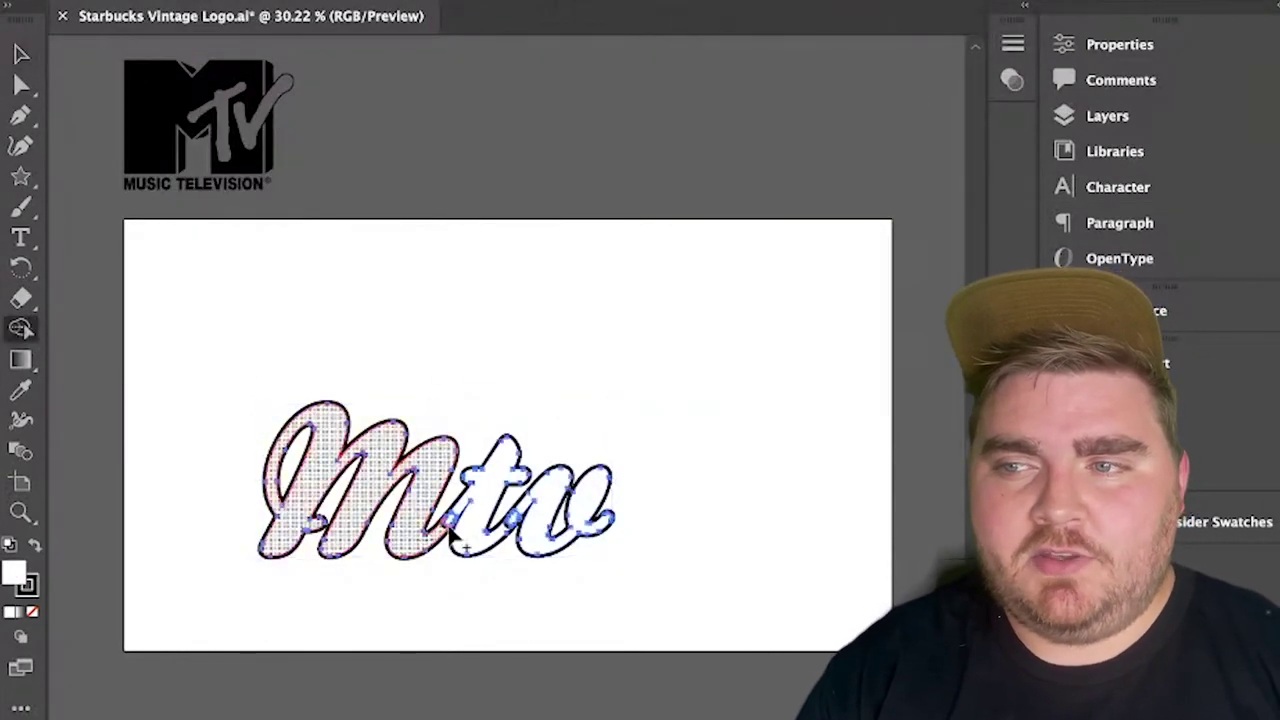
pyautogui.moveTo(443, 535); pyautogui.dragTo(545, 525)
pyautogui.press('v')
pyautogui.click(754, 404)
# Step: Thicken the merged lettering's black outline further and fill the letters with pale cream, #ffe8d7
pyautogui.click(540, 490)
pyautogui.click(1013, 43)
pyautogui.click(781, 65)
pyautogui.doubleClick(14, 571)
pyautogui.moveTo(456, 316)
pyautogui.mouseDown()
pyautogui.moveTo(463, 278)
pyautogui.moveTo(463, 296)
pyautogui.mouseUp()
pyautogui.click(154, 4)
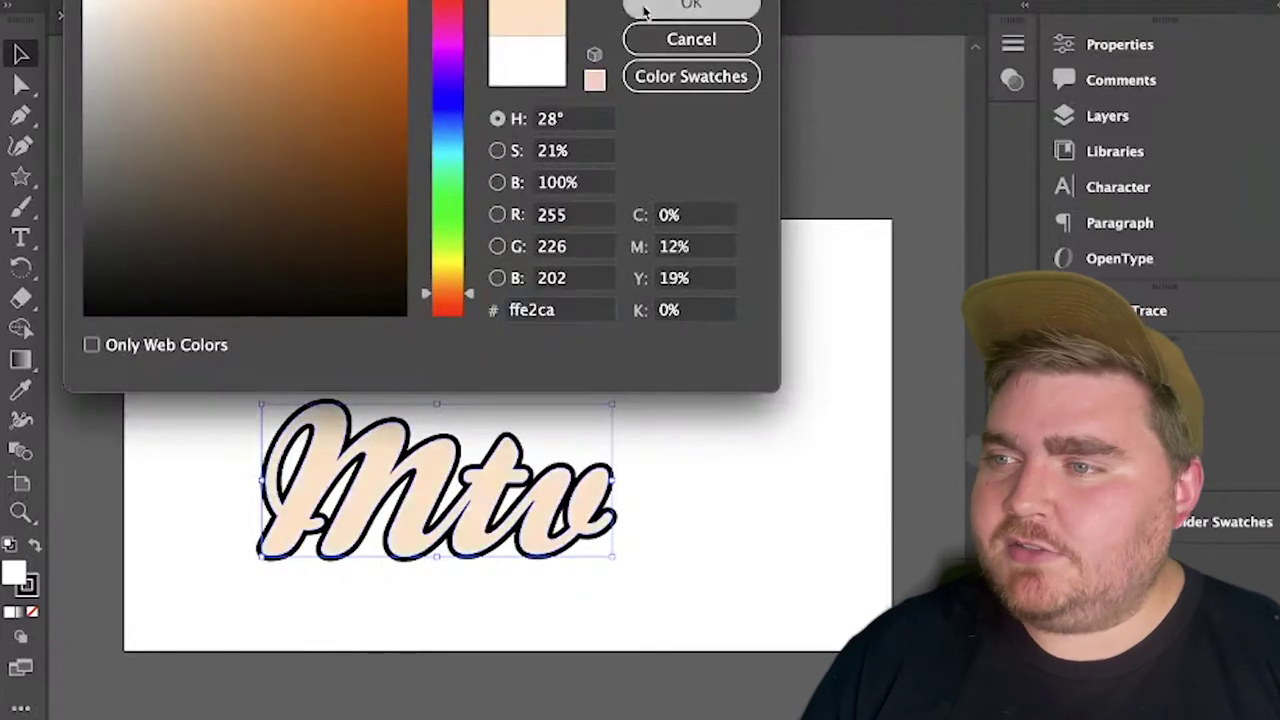
pyautogui.click(646, 8)
pyautogui.doubleClick(14, 571)
pyautogui.press('Return')
# Step: Move the lettering up and apply a horizontal Rise warp with a bend gentler than 50%
pyautogui.moveTo(595, 475); pyautogui.dragTo(623, 399)
pyautogui.press('alt+shift+super+w')
pyautogui.click(1000, 99)
pyautogui.click(1000, 393)
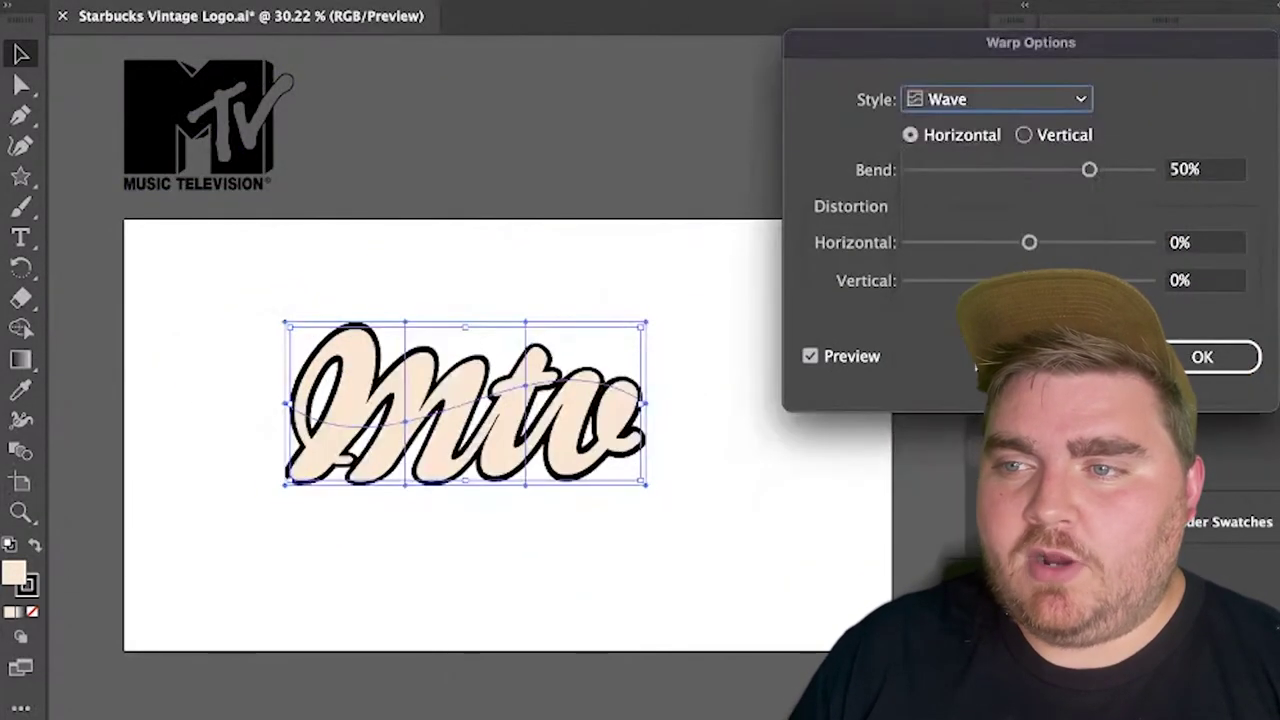
pyautogui.click(1000, 99)
pyautogui.click(1040, 165)
pyautogui.moveTo(1089, 170); pyautogui.dragTo(1056, 170)
pyautogui.press('Return')
# Step: Align the stroke to centre on the lettering inside the warp envelope and rotate the wordmark slightly
pyautogui.click(1013, 43)
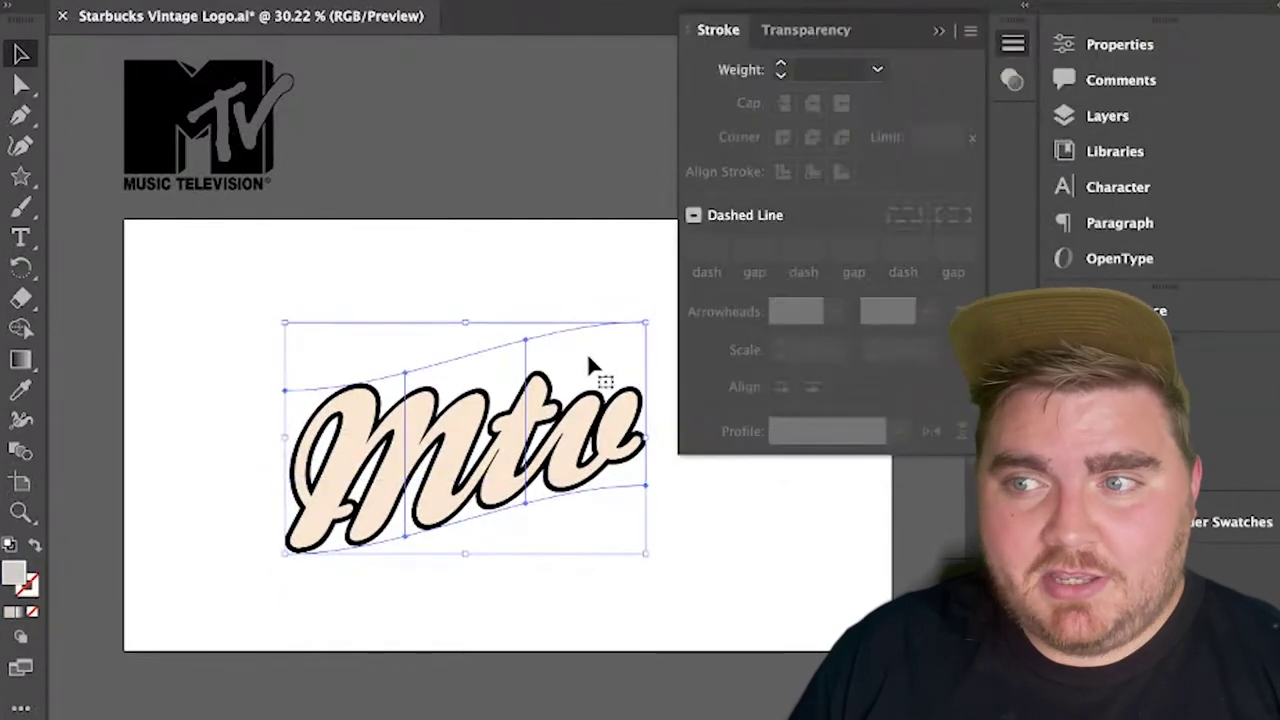
pyautogui.doubleClick(520, 430)
pyautogui.click(784, 173)
pyautogui.press('Escape')
pyautogui.moveTo(669, 340)
pyautogui.mouseDown()
pyautogui.moveTo(411, 574)
pyautogui.moveTo(650, 328)
pyautogui.moveTo(817, 457)
pyautogui.mouseUp()
# Step: Duplicate the lettering above the original and make the copy's fill and stroke black, #000000
pyautogui.moveTo(480, 360); pyautogui.dragTo(485, 250)
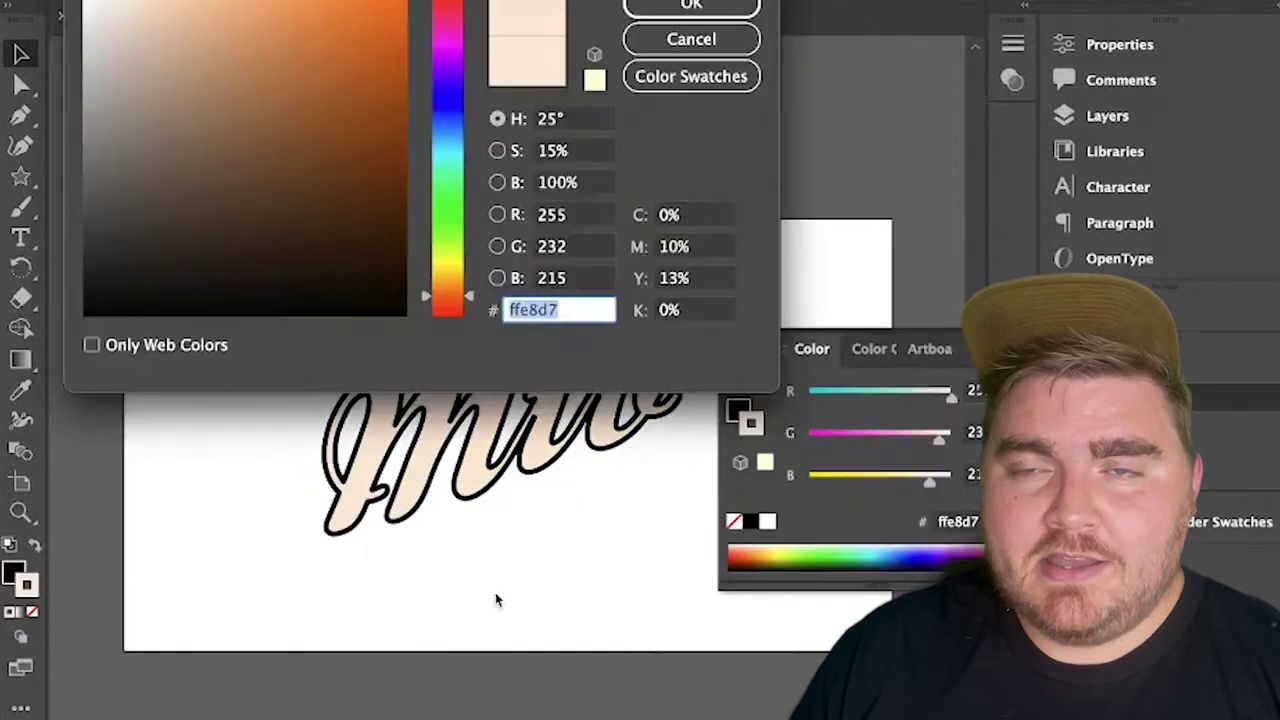
pyautogui.write('000000')
pyautogui.click(687, 8)
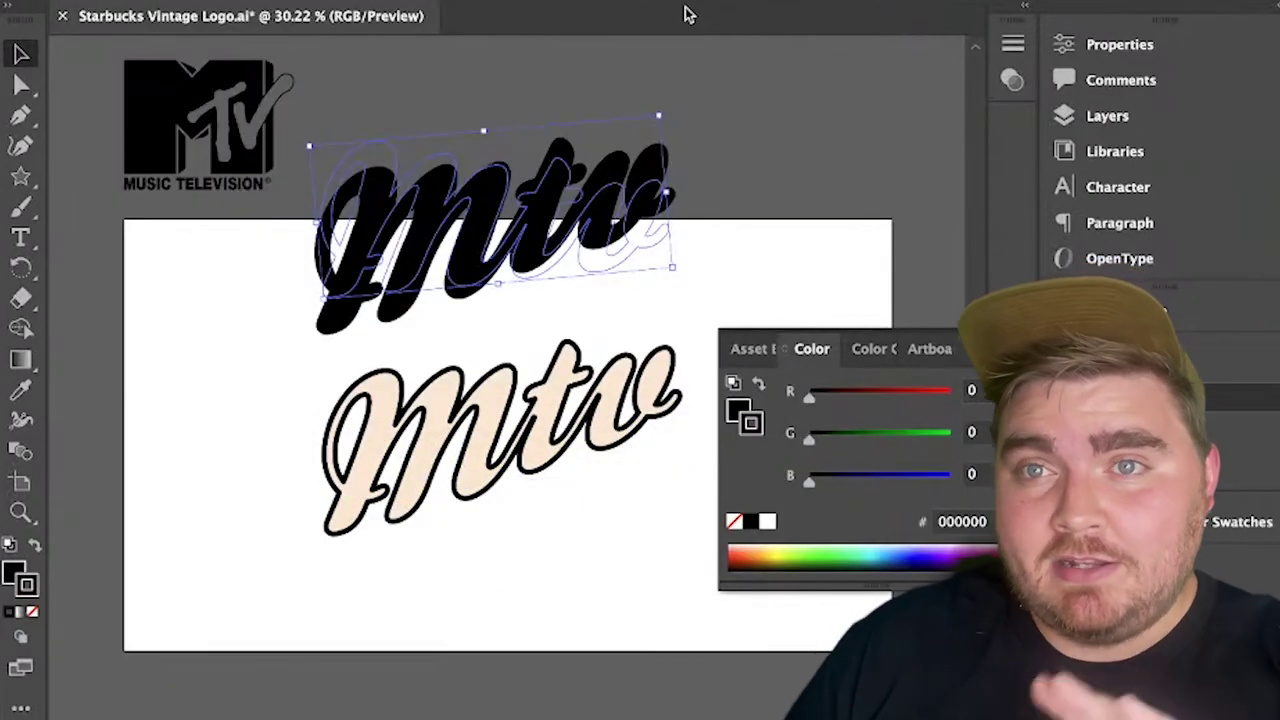
# Step: Place the black lettering behind the cream lettering to serve as its drop shadow
pyautogui.moveTo(552, 186); pyautogui.dragTo(586, 410)
pyautogui.rightClick(532, 414)
pyautogui.moveTo(474, 318); pyautogui.dragTo(480, 500)
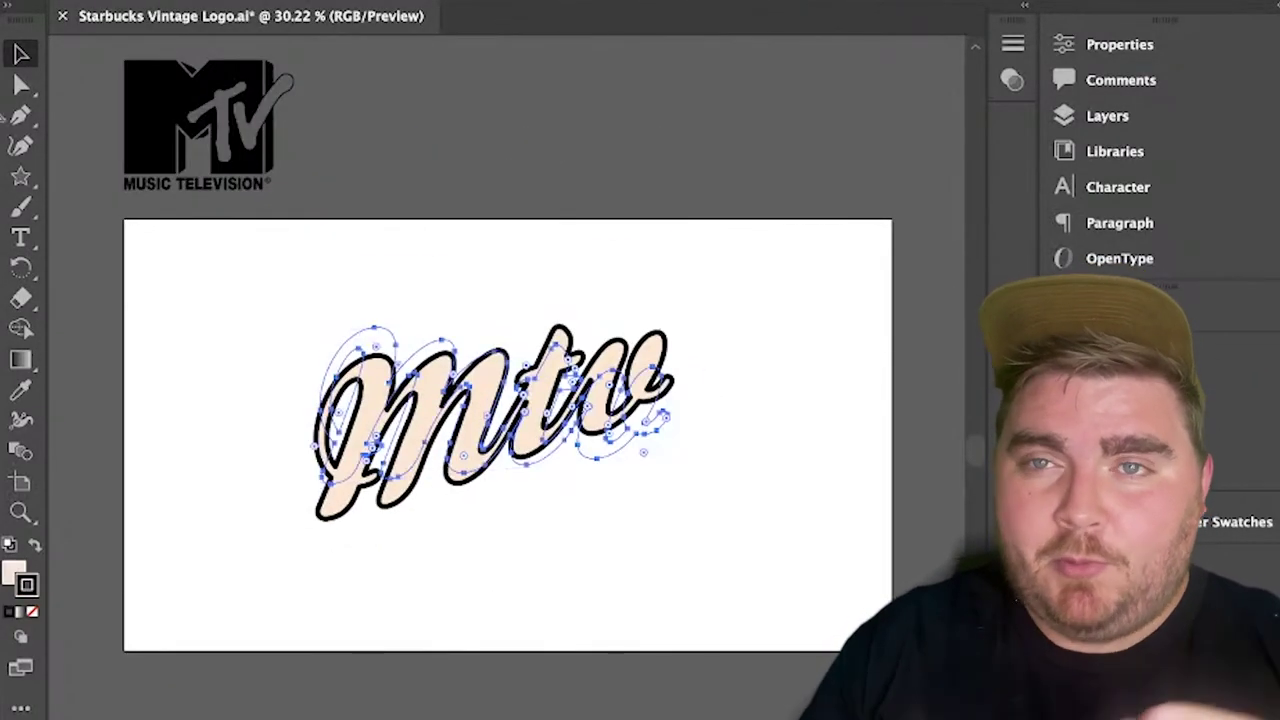
pyautogui.click(740, 335)
# Step: Put the cream lettering on a new layer above the black copies and hide that layer
pyautogui.click(1107, 116)
pyautogui.click(960, 270)
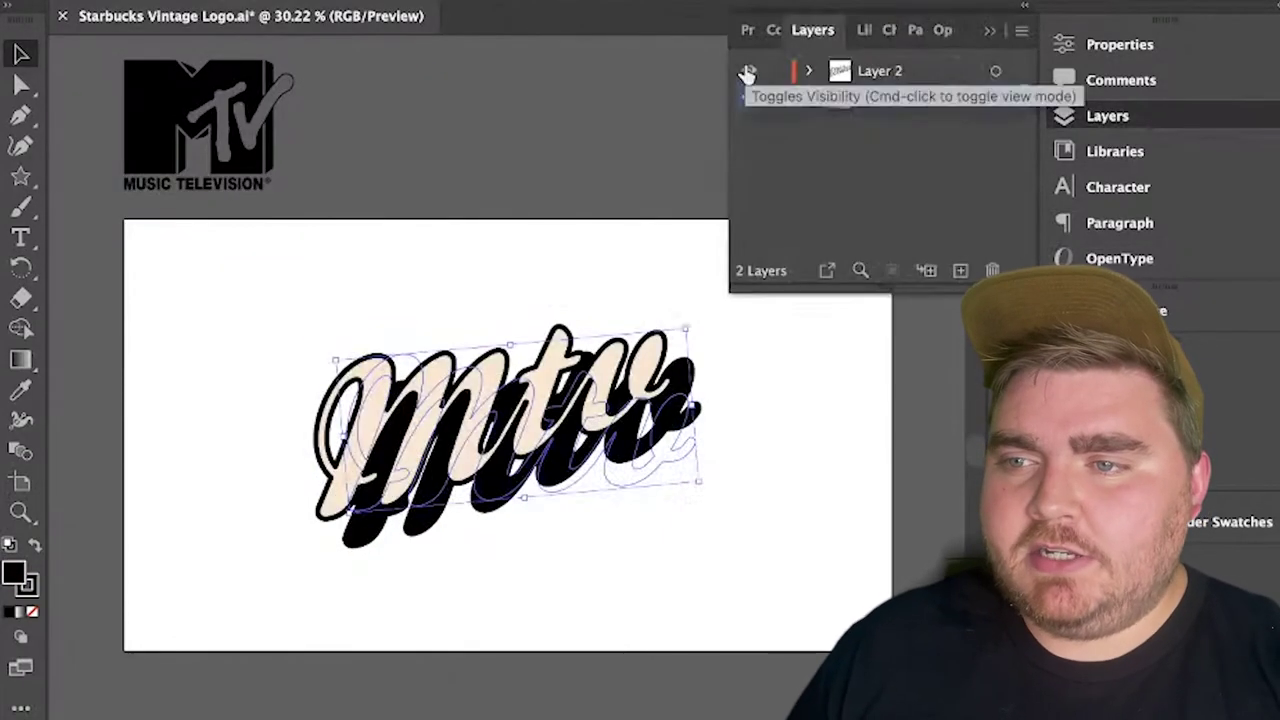
pyautogui.click(752, 72)
pyautogui.click(751, 71)
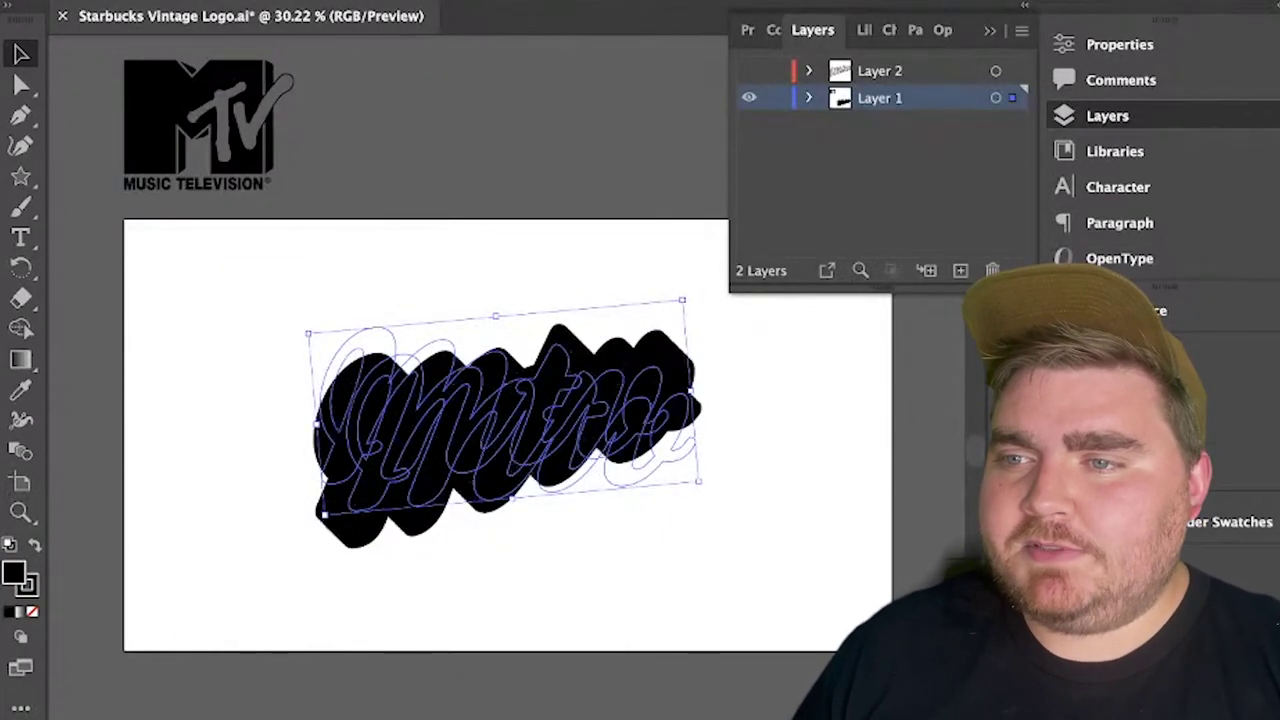
# Step: Set the blend spacing to Specified Steps and blend the two black copies into a solid extruded shadow
pyautogui.click(243, 9)
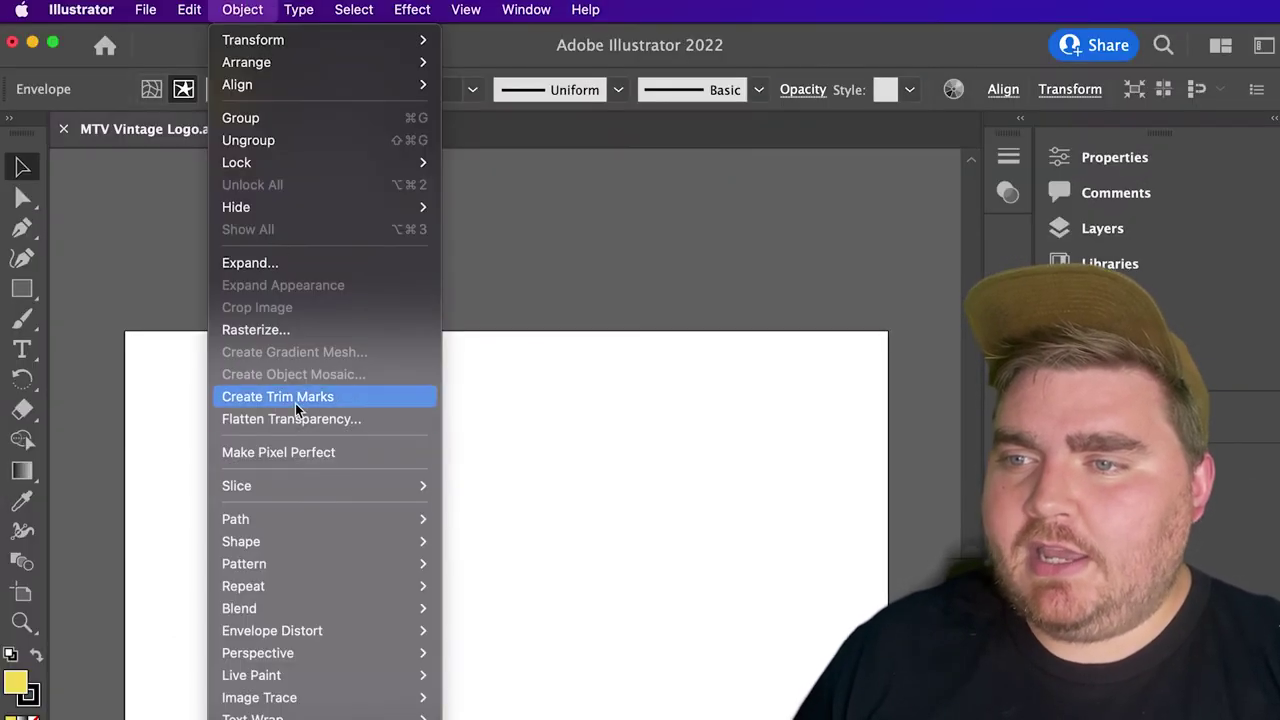
pyautogui.moveTo(298, 609)
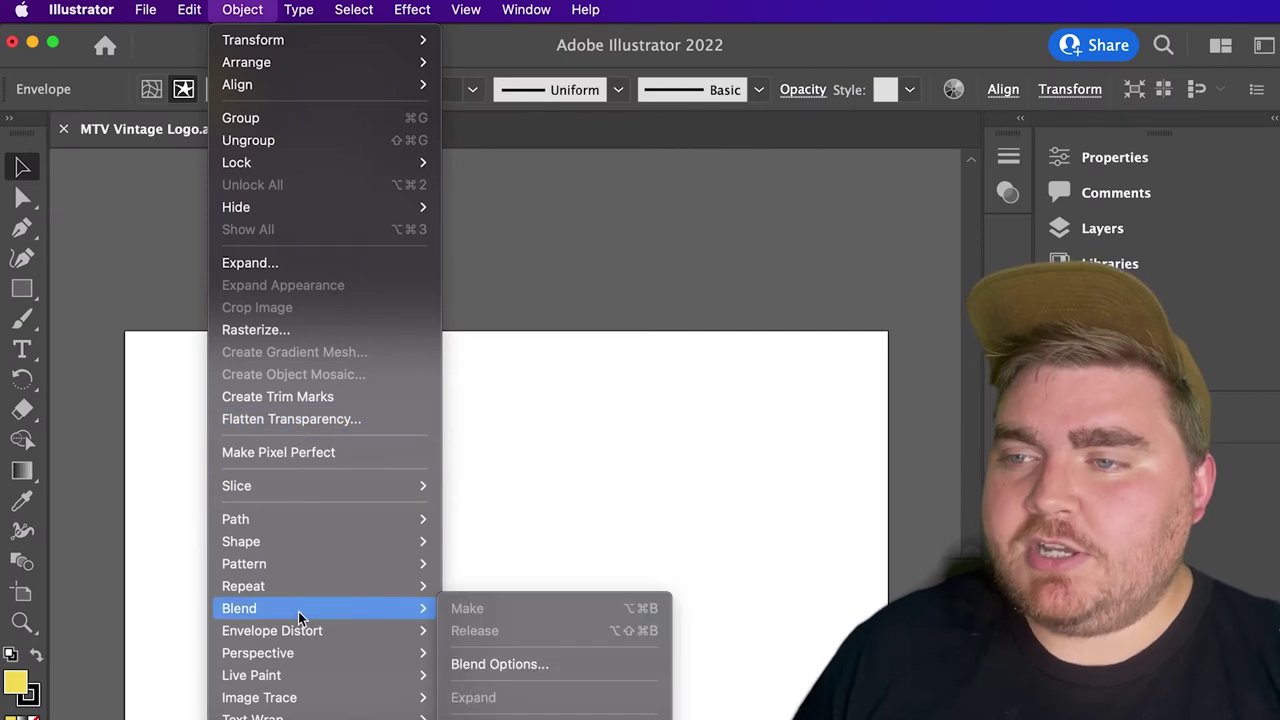
pyautogui.click(508, 664)
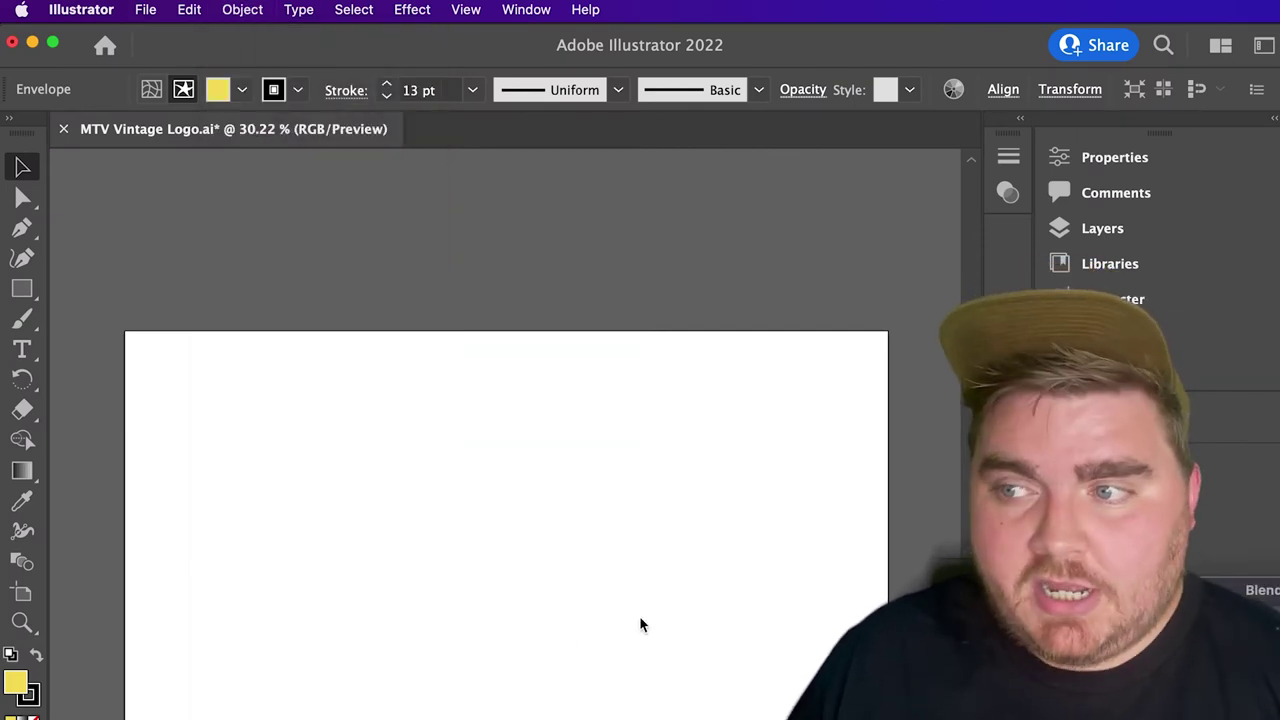
pyautogui.click(555, 478)
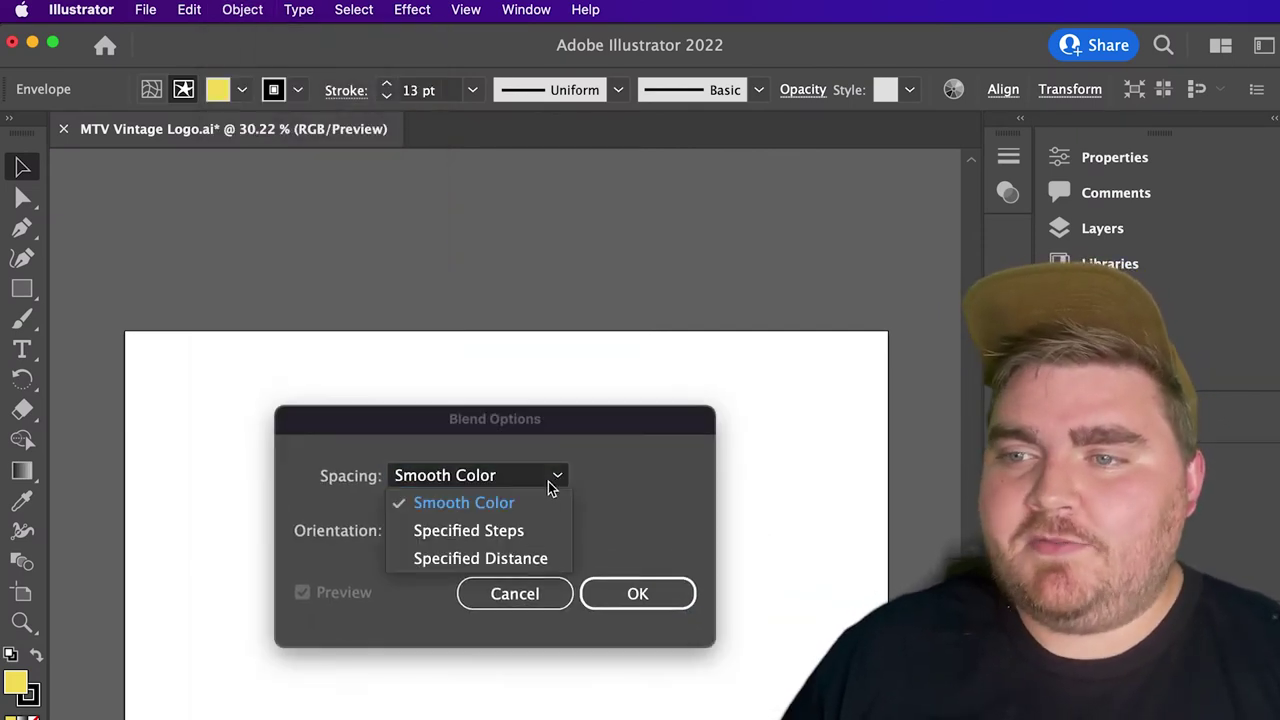
pyautogui.click(482, 531)
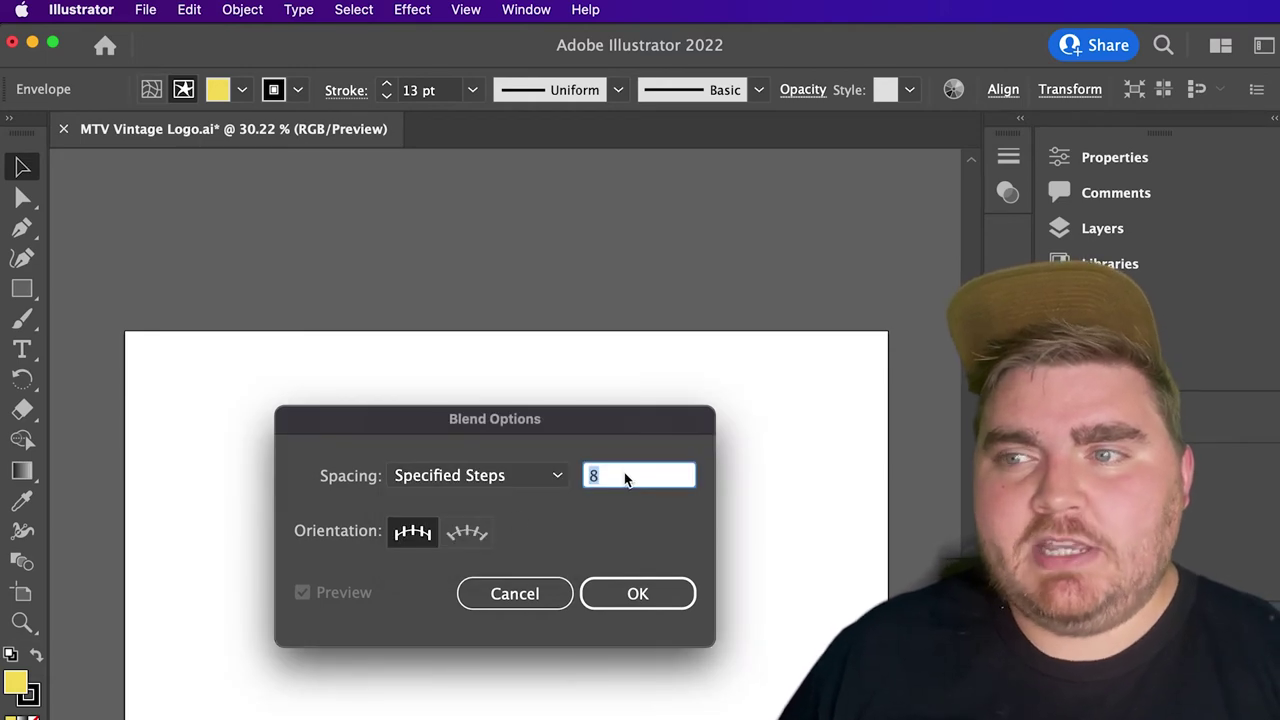
pyautogui.press('Return')
pyautogui.click(243, 9)
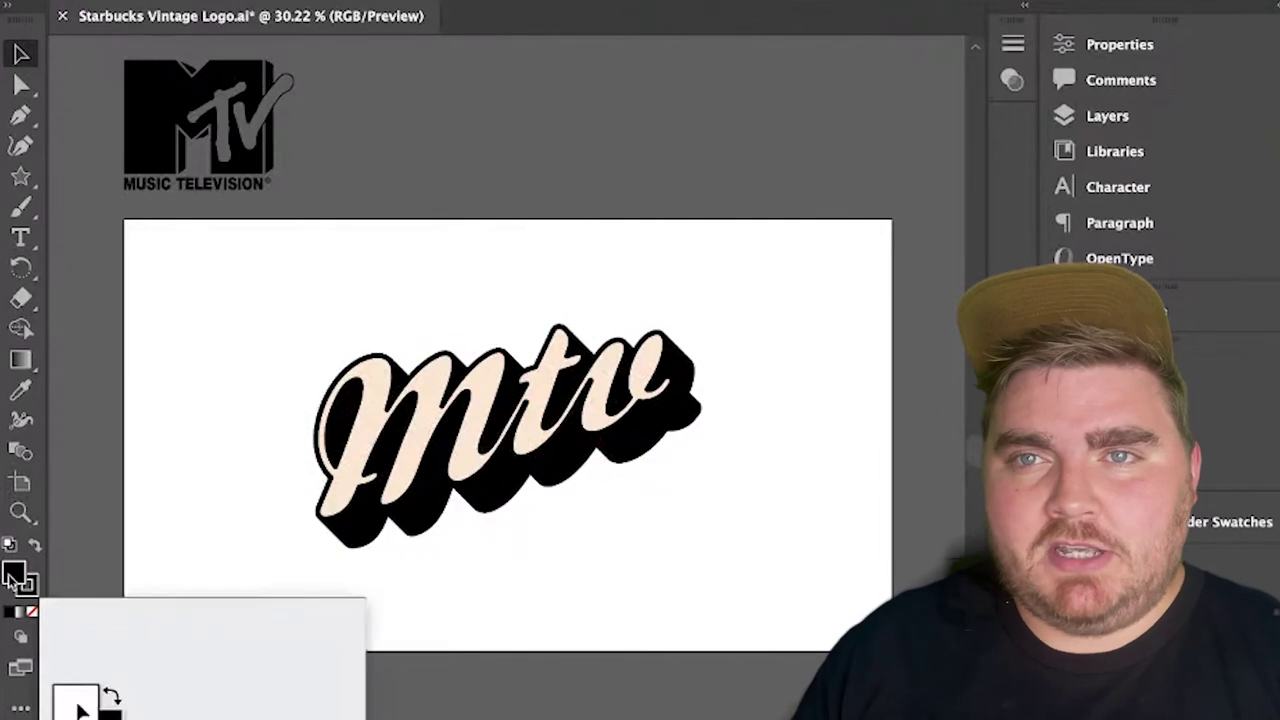
# Step: Add a new layer and move it beneath the lettering and shadow layers
pyautogui.click(1107, 116)
pyautogui.click(960, 271)
pyautogui.moveTo(880, 98); pyautogui.dragTo(880, 135)
# Step: Save the document under the new name MTV Vintage Logo
pyautogui.press('super+shift+s')
pyautogui.write('MTV')
pyautogui.press('Return')
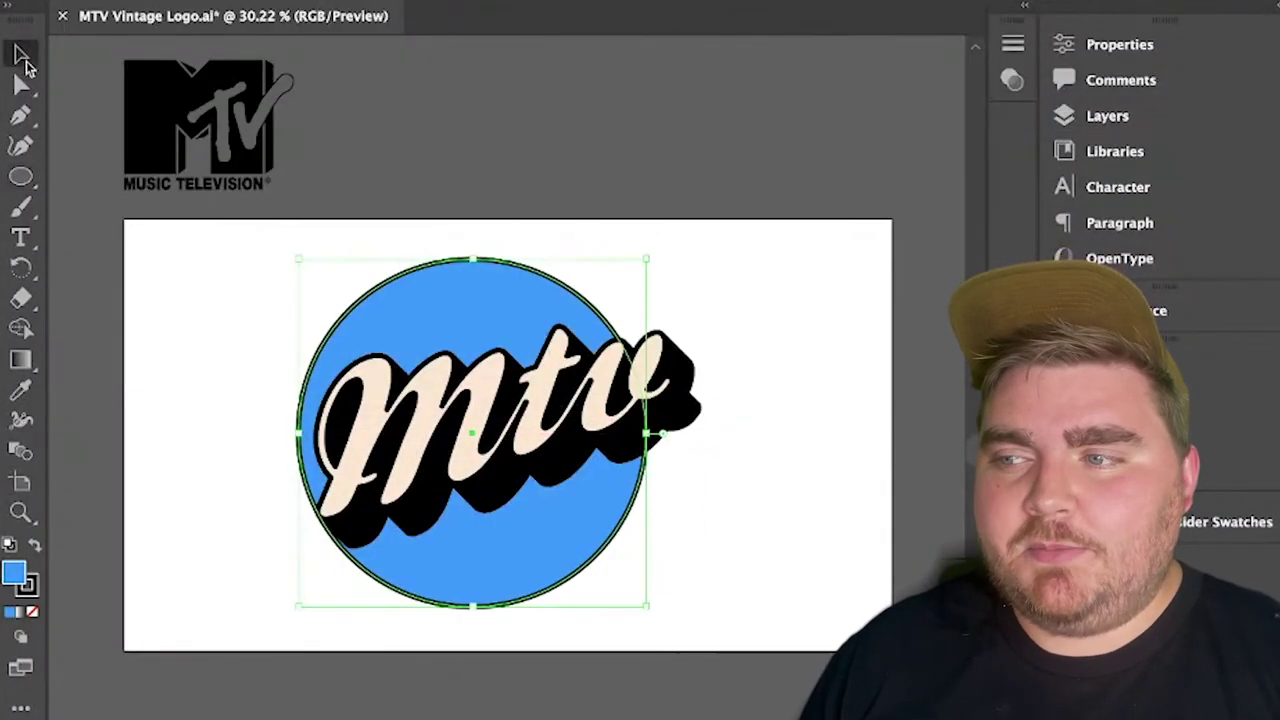
# Step: Position a large blue circle behind the lettering with a smaller magenta circle at its centre
pyautogui.moveTo(490, 330); pyautogui.dragTo(518, 316)
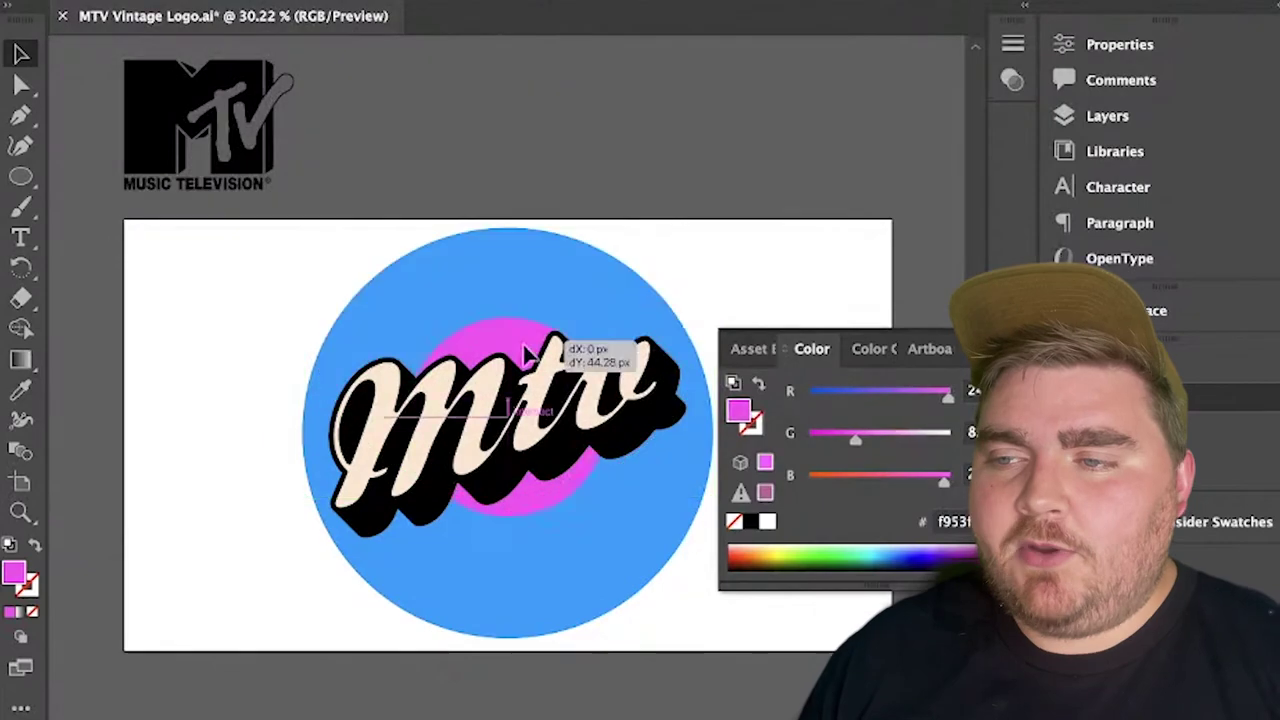
pyautogui.moveTo(525, 345); pyautogui.dragTo(526, 491)
# Step: Hide the lettering and shadow layers and draw a white curved wedge between the blue circle's upper rim and the magenta circle
pyautogui.click(1107, 116)
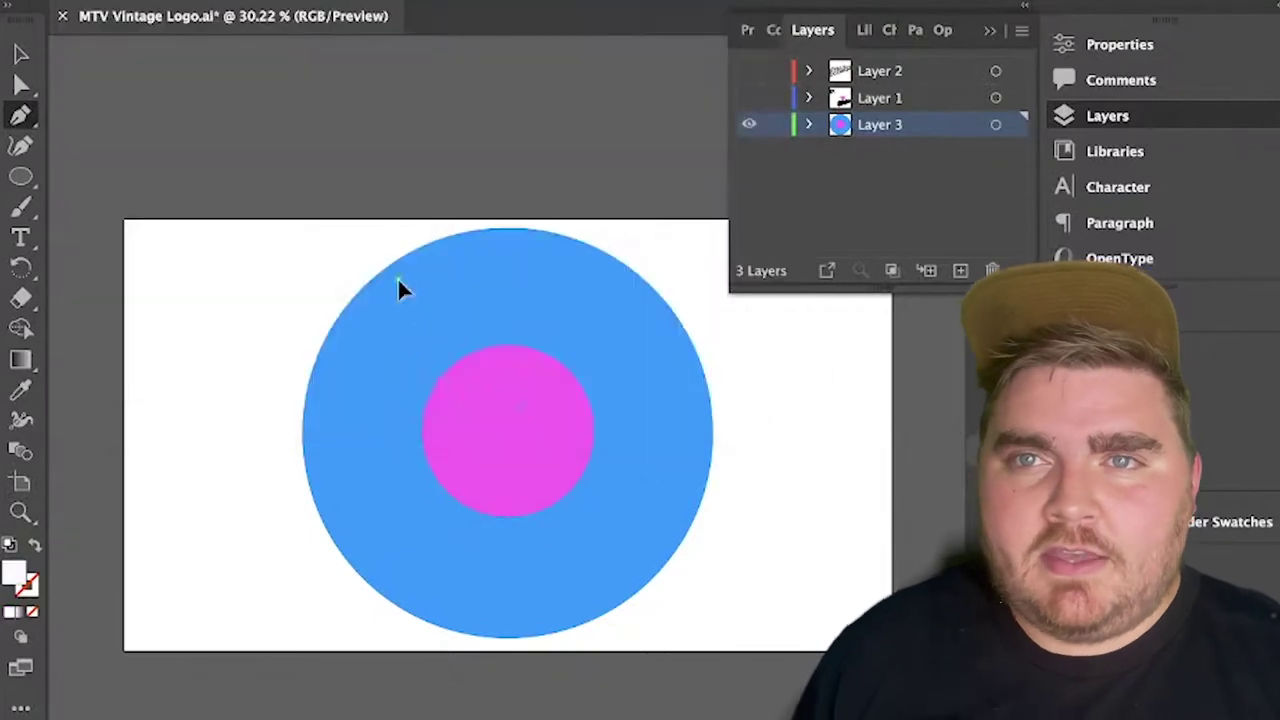
pyautogui.click(400, 271)
pyautogui.click(497, 243)
pyautogui.click(443, 366)
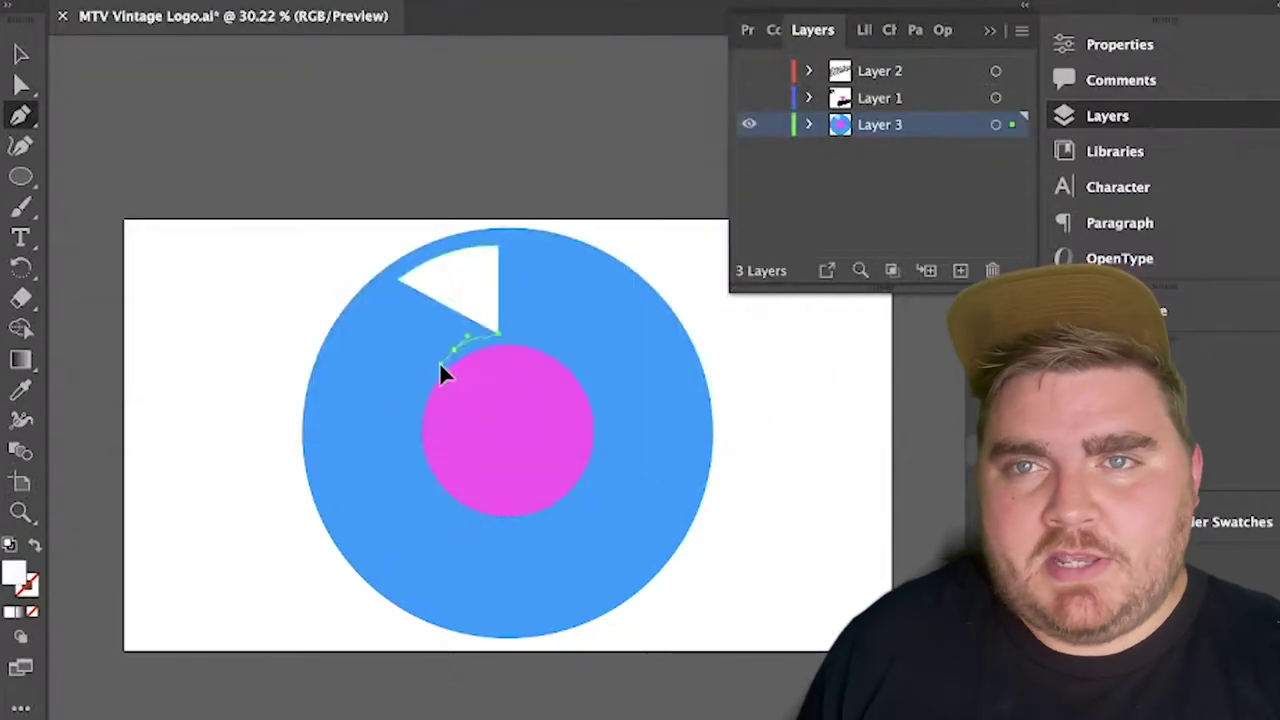
# Step: Place rotated copies of the white wedge around the magenta circle at the disc's lower right and lower left
pyautogui.click(597, 357)
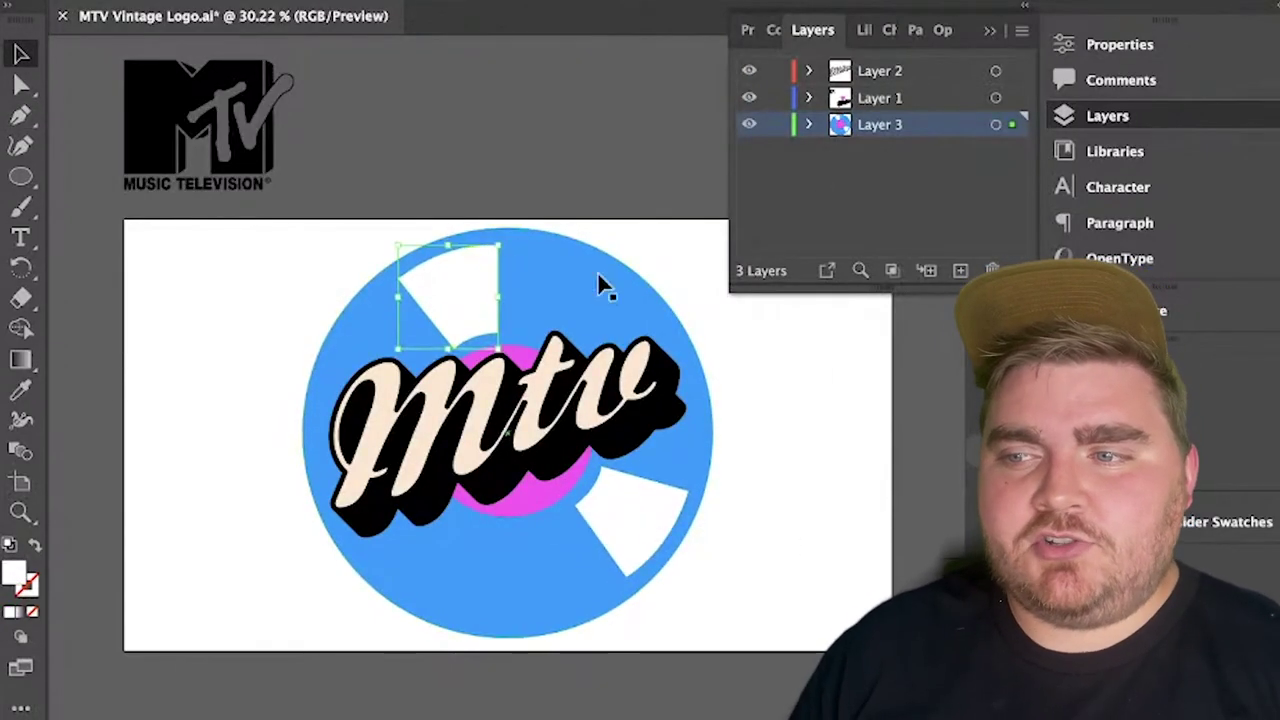
pyautogui.moveTo(600, 286); pyautogui.dragTo(414, 557)
pyautogui.click(880, 71)
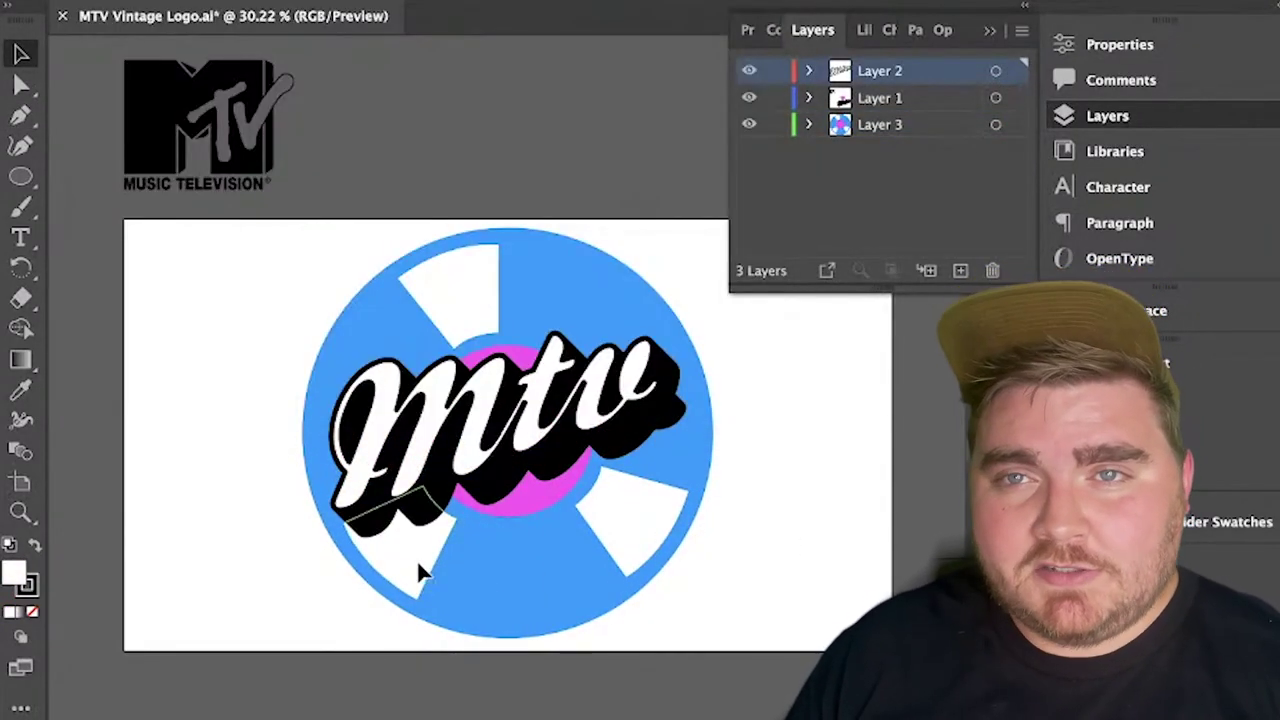
pyautogui.click(418, 572)
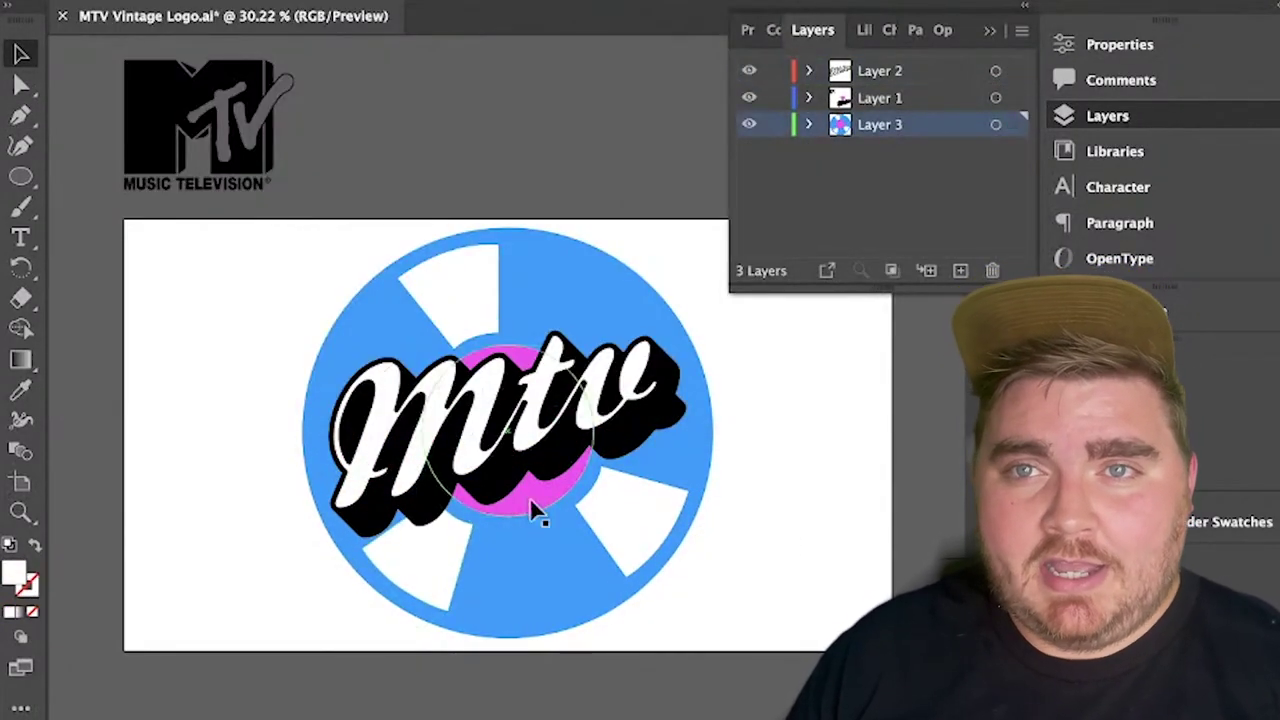
# Step: Recolour the centre circle a lighter pink-violet and the large blue disc a light turquoise
pyautogui.click(534, 508)
pyautogui.doubleClick(14, 573)
pyautogui.click(520, 575)
pyautogui.doubleClick(14, 573)
pyautogui.click(851, 586)
# Step: Fill the Mtv lettering with warm yellow, #f2d172
pyautogui.click(405, 450)
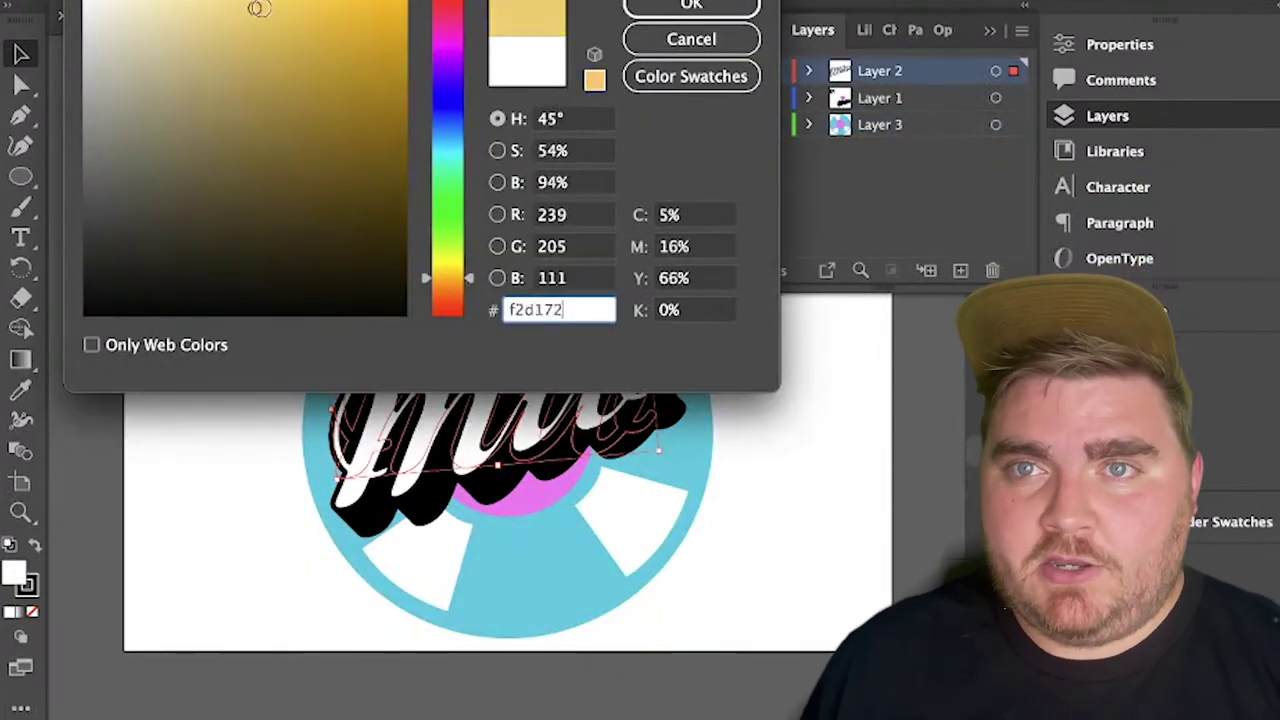
pyautogui.press('Return')
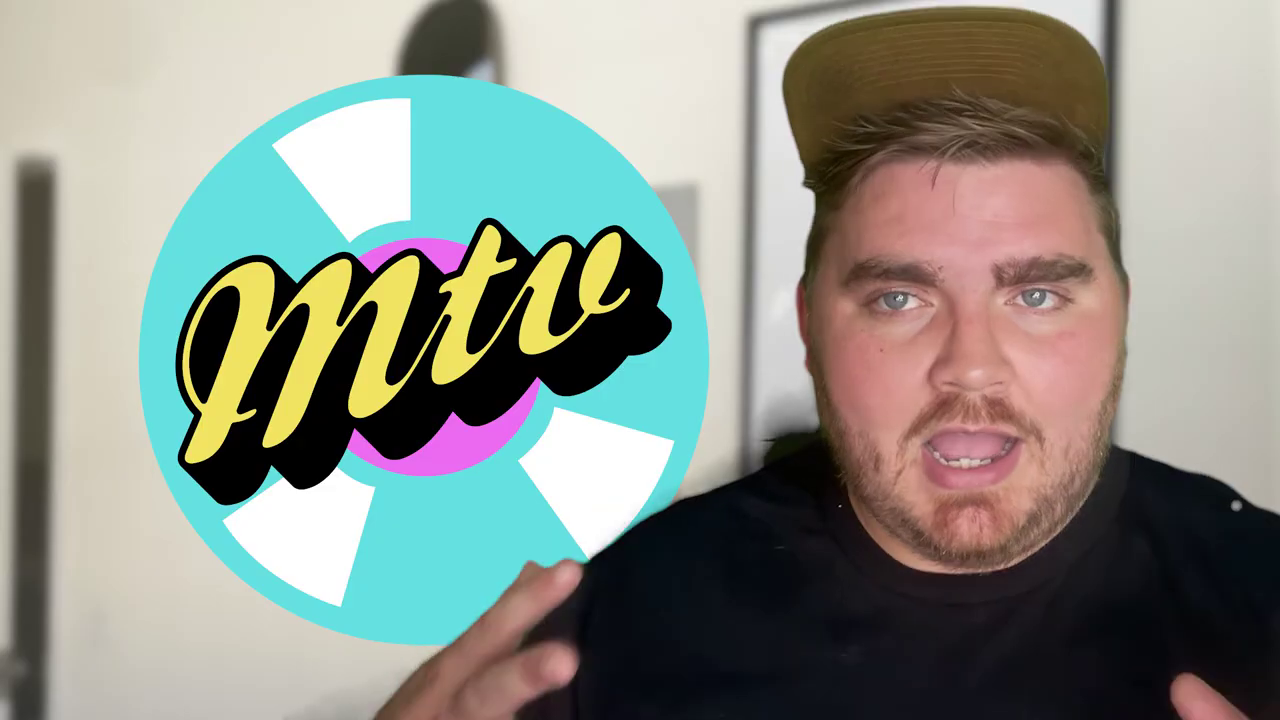